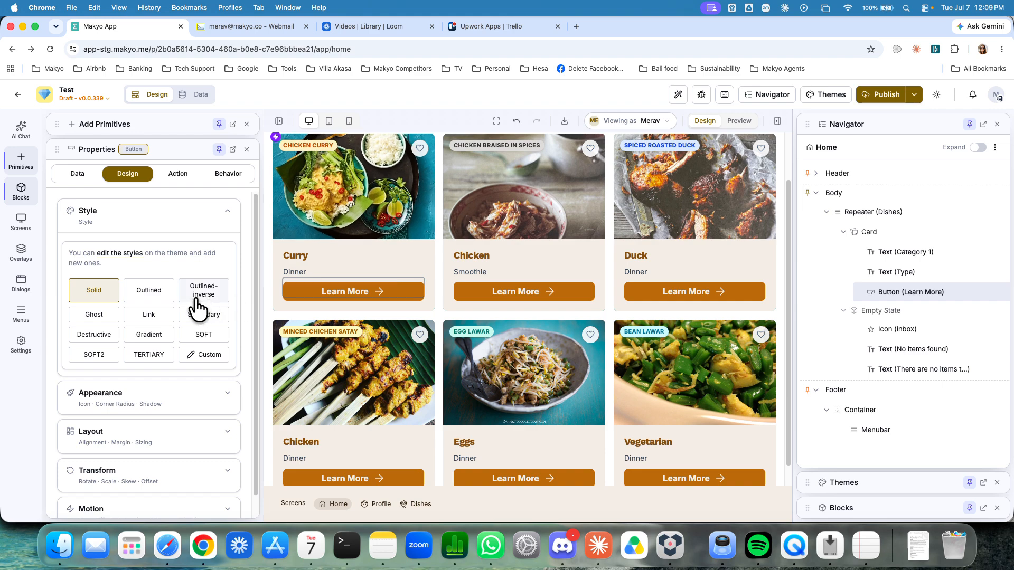
Try the Outlined, Outlined-inverse, Ghost, Secondary, SOFT, Gradient, Destructive, SOFT2 and TERTIARY styles on the Learn More button.
{"action": "left_click", "coordinate": [149, 291]}
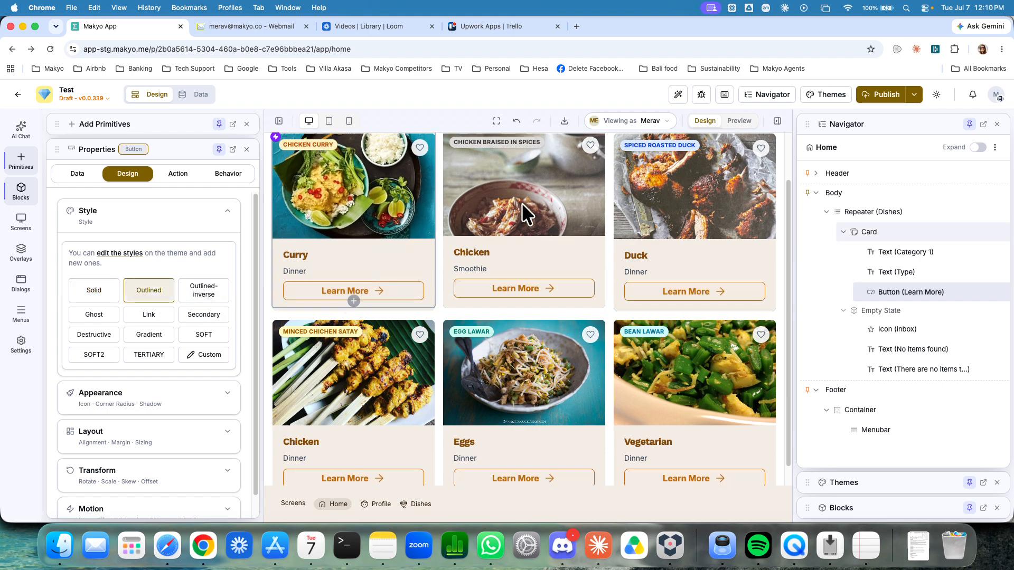
{"action": "left_click", "coordinate": [204, 295]}
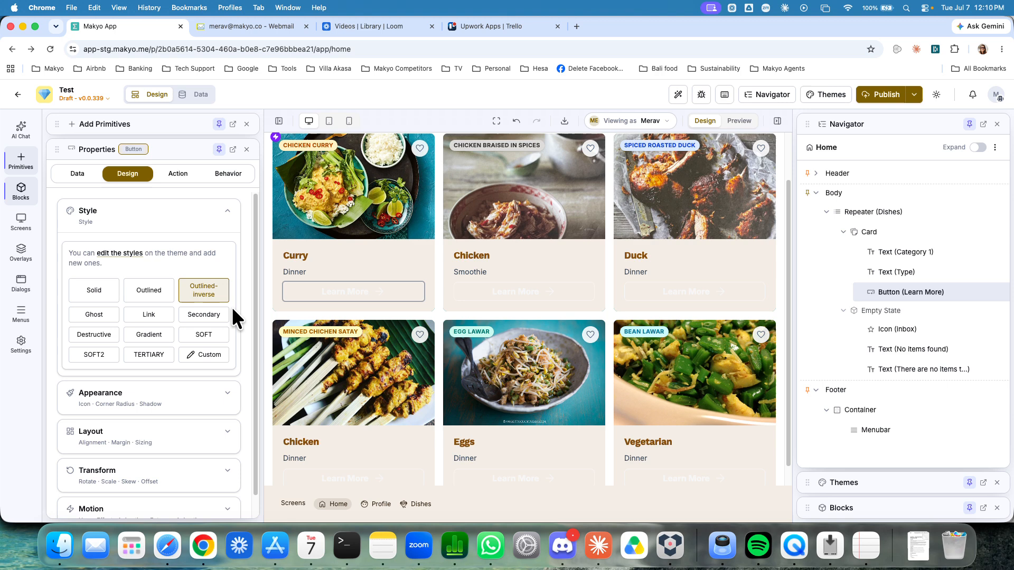
{"action": "left_click", "coordinate": [82, 314]}
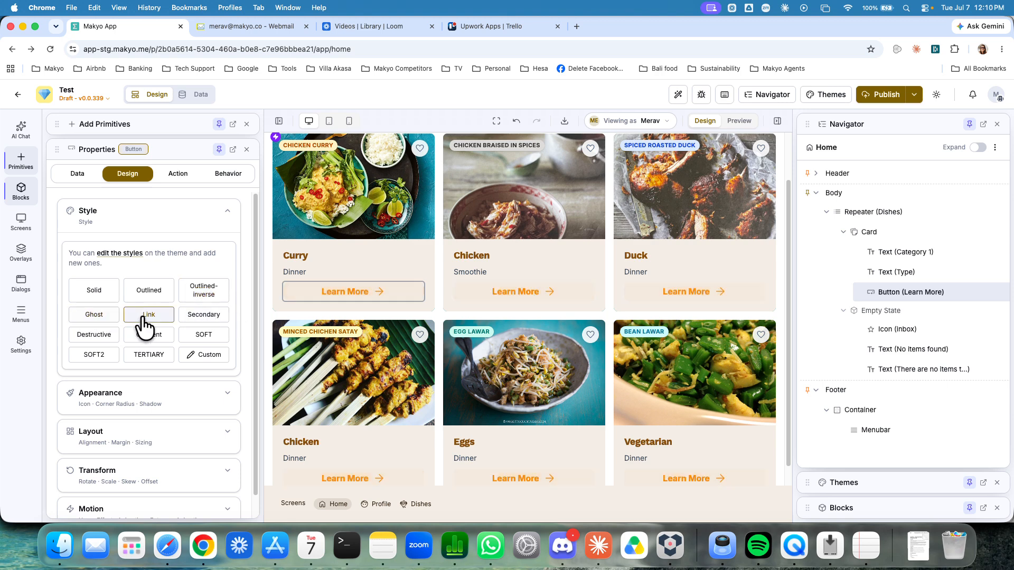
{"action": "left_click", "coordinate": [199, 316]}
{"action": "left_click", "coordinate": [193, 338]}
{"action": "left_click", "coordinate": [145, 338]}
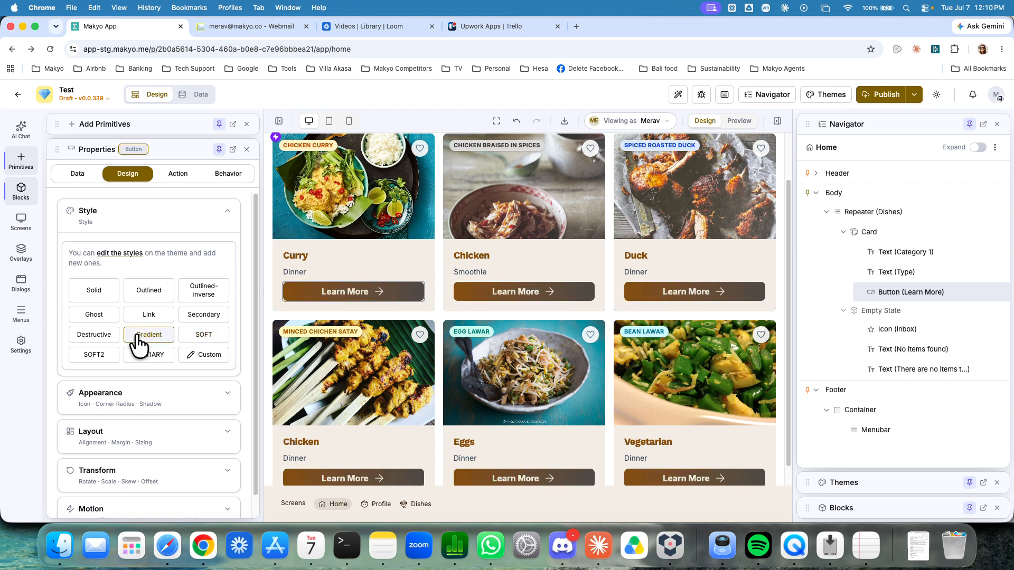
{"action": "left_click", "coordinate": [95, 338]}
{"action": "left_click", "coordinate": [95, 355]}
{"action": "left_click", "coordinate": [138, 356]}
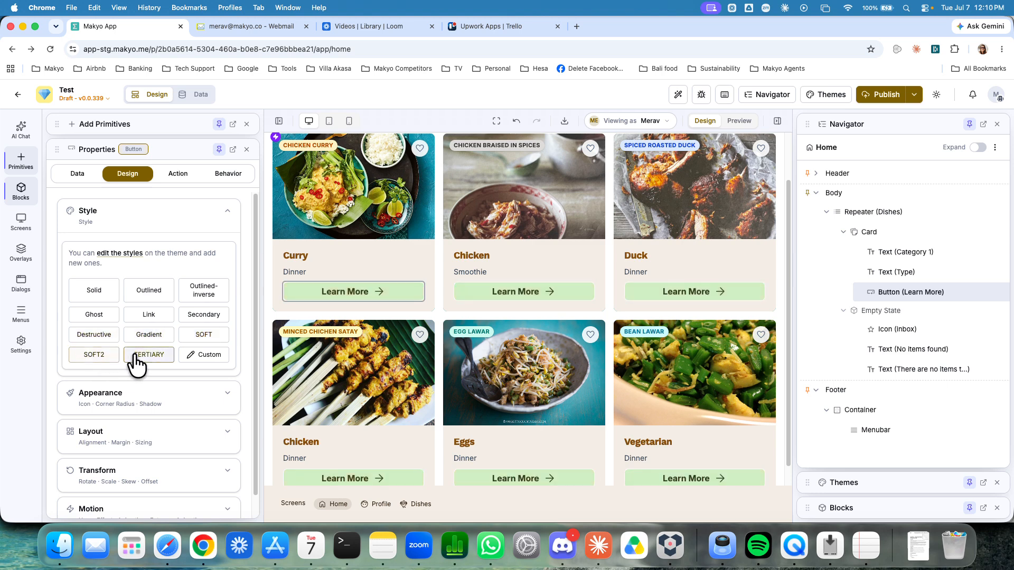
Switch the Learn More button to the Custom style and try Tailwind Blue 500 and theme Primary 500 as its solid background color.
{"action": "left_click", "coordinate": [204, 358]}
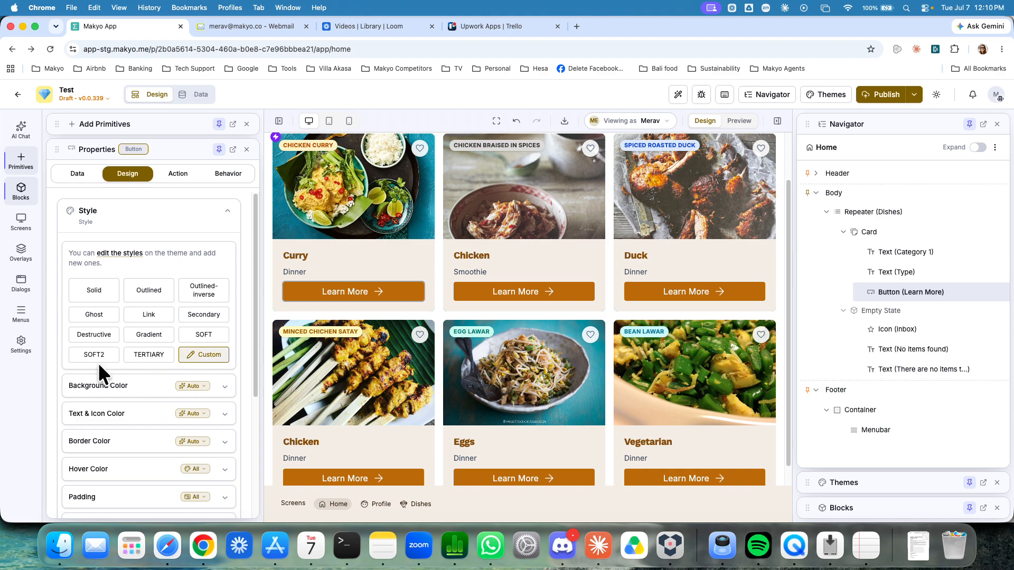
{"action": "scroll", "coordinate": [124, 363], "scroll_direction": "down", "scroll_amount": 3}
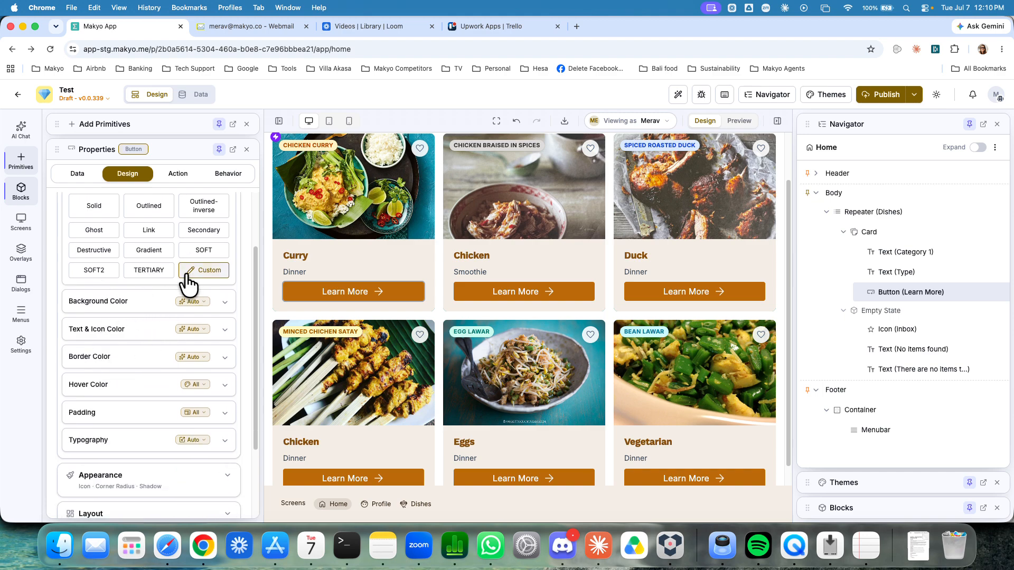
{"action": "left_click", "coordinate": [138, 308]}
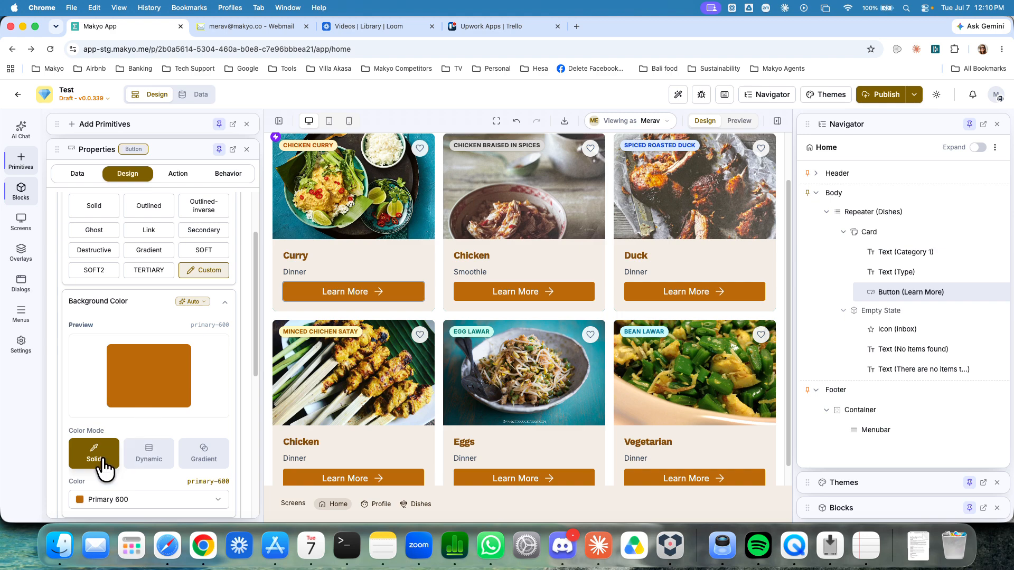
{"action": "scroll", "coordinate": [105, 465], "scroll_direction": "down", "scroll_amount": 2}
{"action": "left_click", "coordinate": [117, 432]}
{"action": "left_click", "coordinate": [147, 241]}
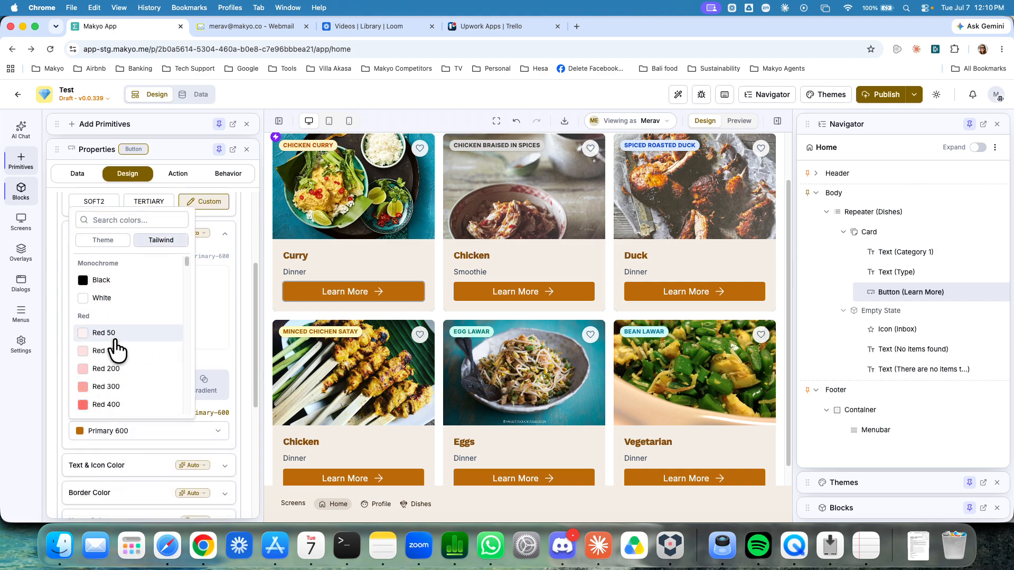
{"action": "scroll", "coordinate": [115, 349], "scroll_direction": "down", "scroll_amount": 15}
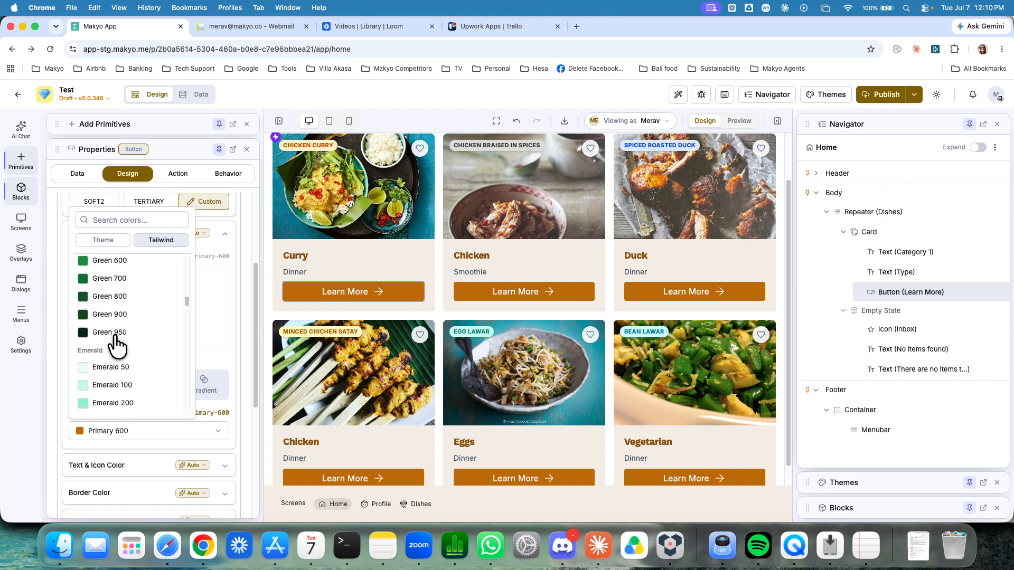
{"action": "scroll", "coordinate": [115, 346], "scroll_direction": "down", "scroll_amount": 15}
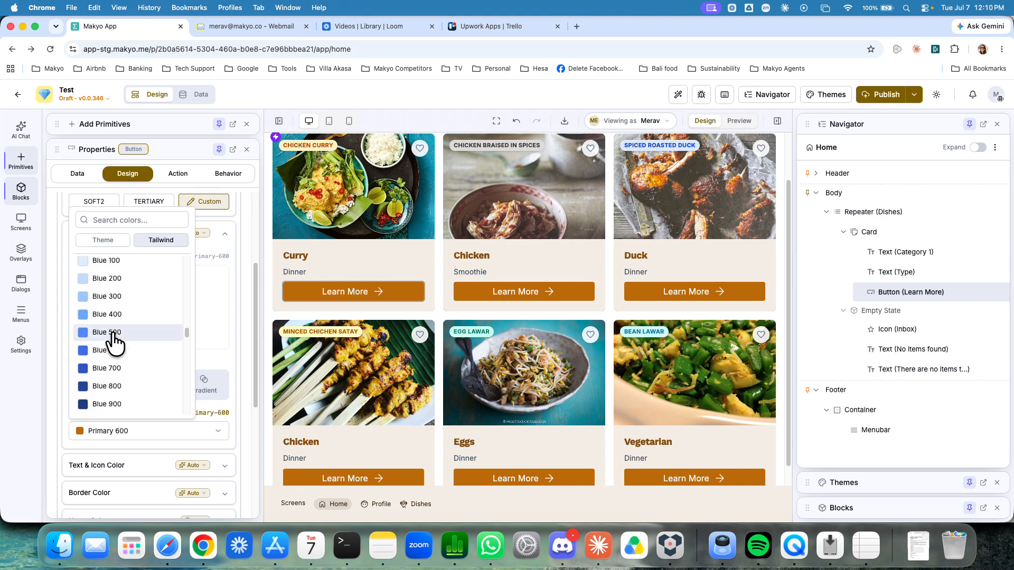
{"action": "left_click", "coordinate": [110, 332]}
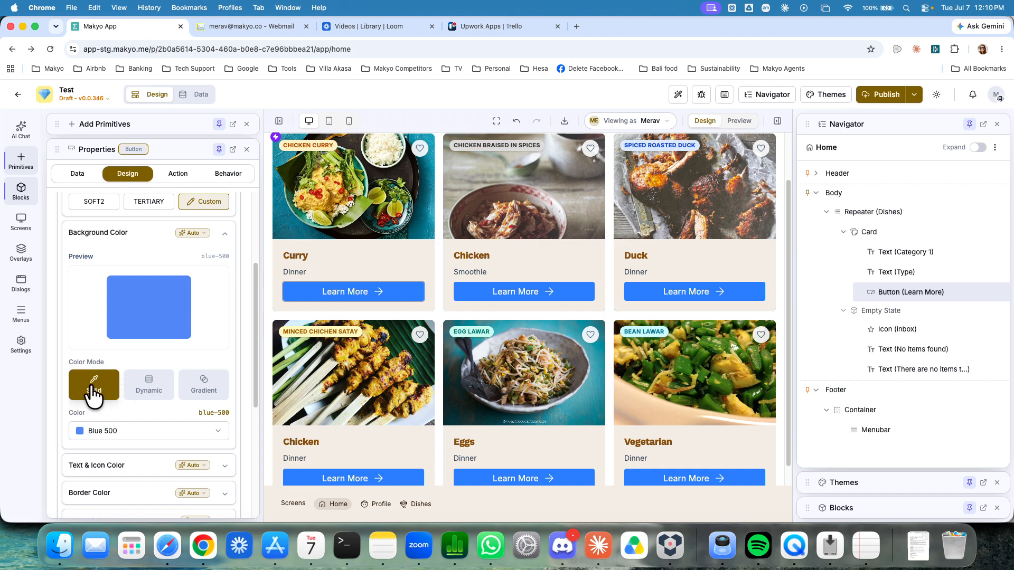
{"action": "left_click", "coordinate": [112, 434]}
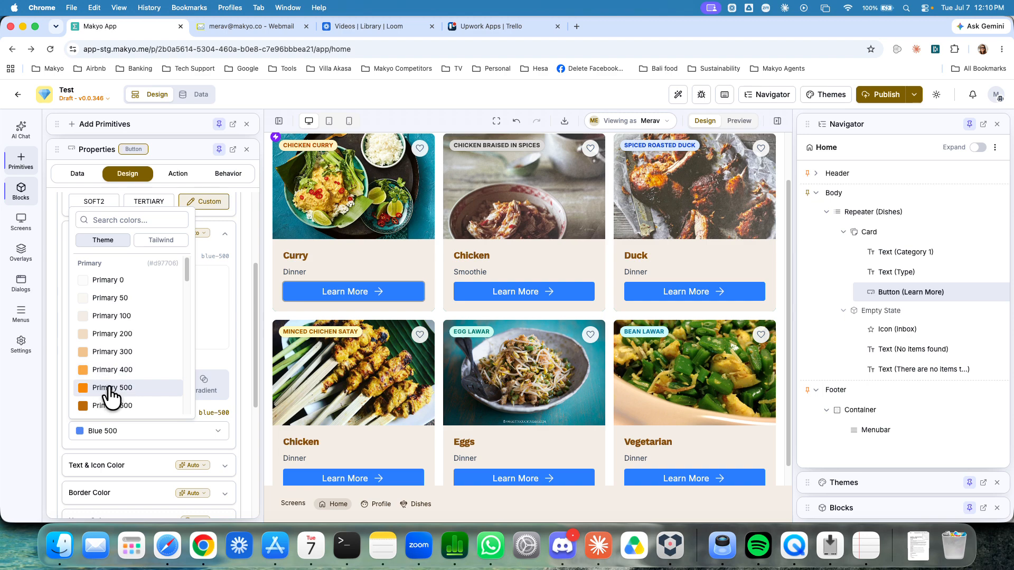
{"action": "left_click", "coordinate": [111, 388]}
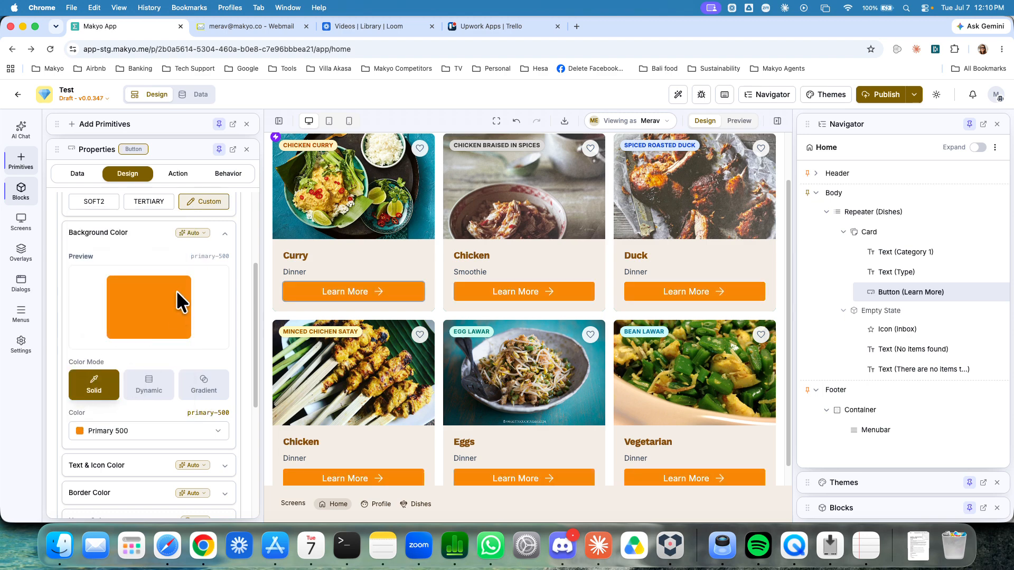
Try the Solid and Outlined styles on the Learn More button and settle on Ghost.
{"action": "scroll", "coordinate": [128, 243], "scroll_direction": "up", "scroll_amount": 3}
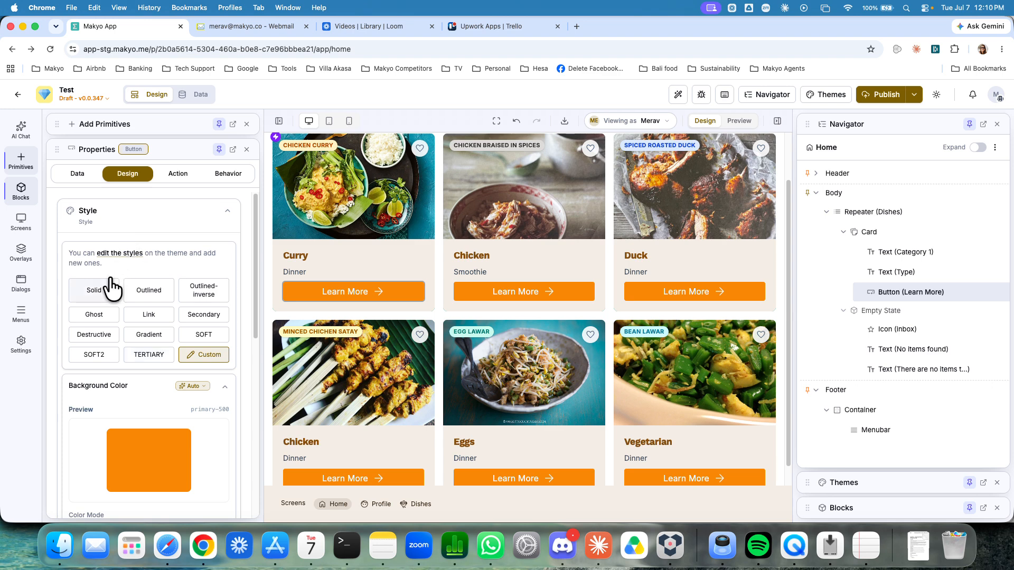
{"action": "left_click", "coordinate": [102, 291]}
{"action": "left_click", "coordinate": [149, 296]}
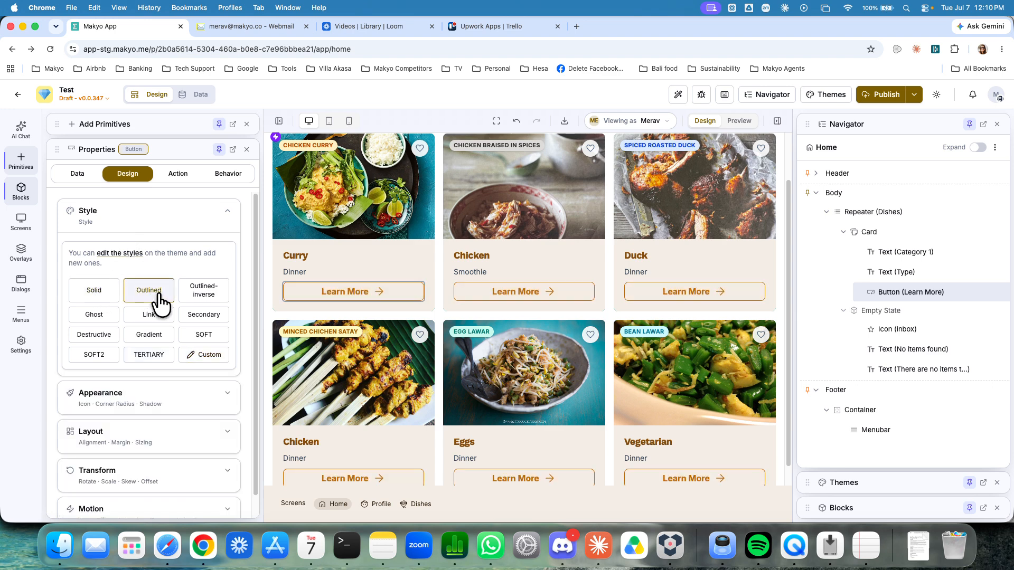
{"action": "left_click", "coordinate": [94, 315]}
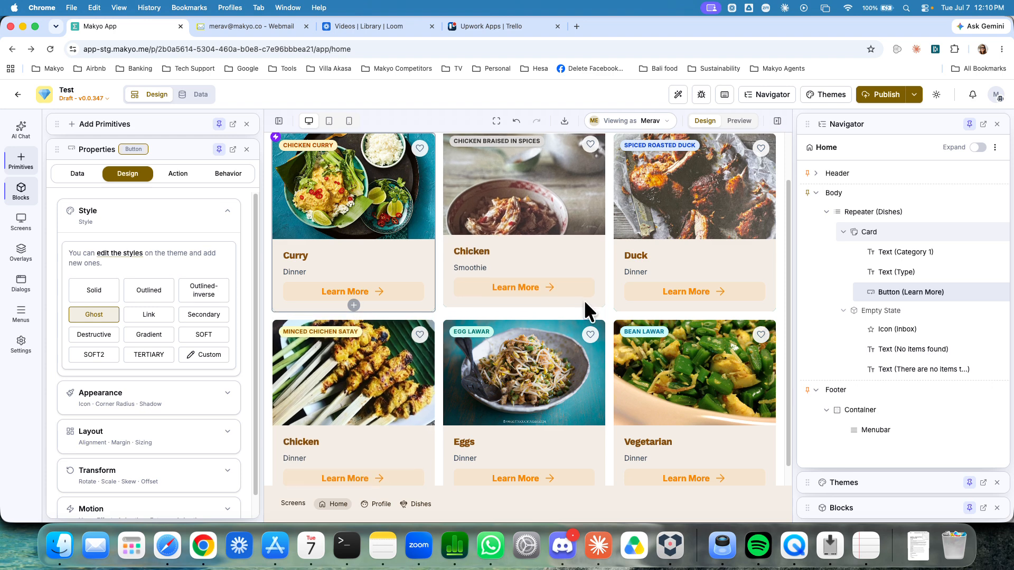
Open the theme's button styles for editing and expand the Ghost variant's settings.
{"action": "left_click", "coordinate": [112, 252]}
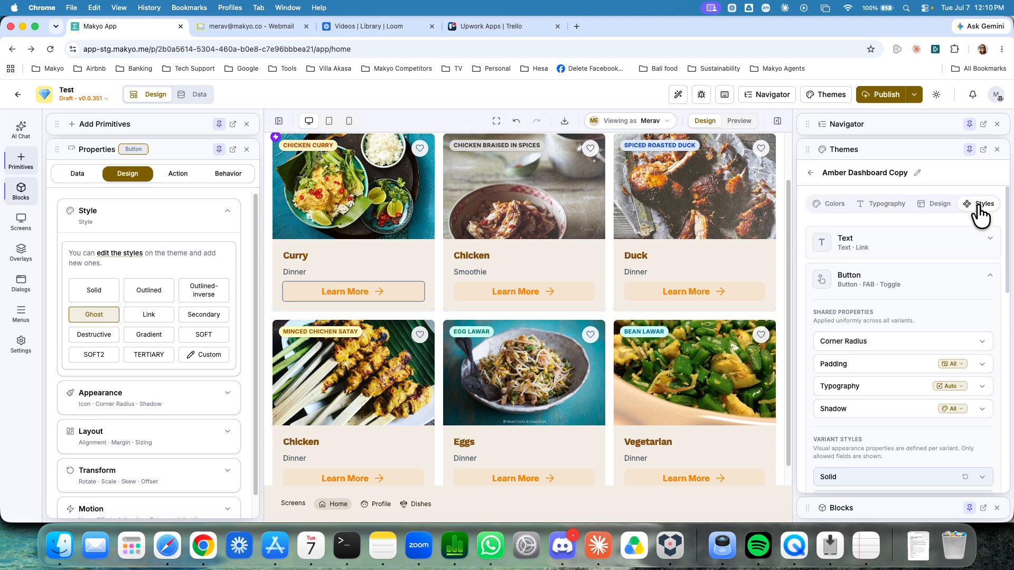
{"action": "scroll", "coordinate": [898, 259], "scroll_direction": "down", "scroll_amount": 3}
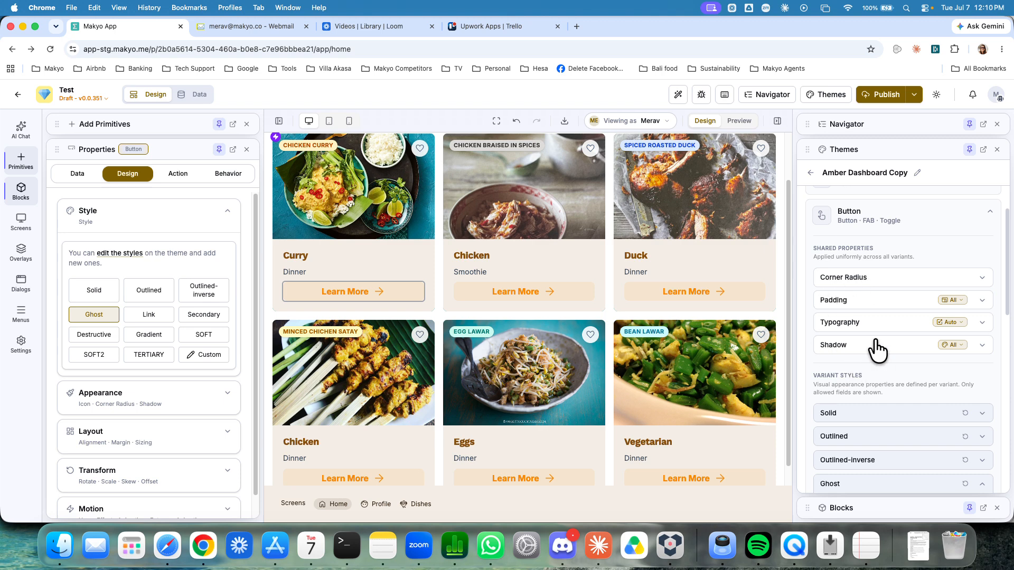
{"action": "scroll", "coordinate": [877, 350], "scroll_direction": "down", "scroll_amount": 1}
{"action": "scroll", "coordinate": [838, 402], "scroll_direction": "down", "scroll_amount": 4}
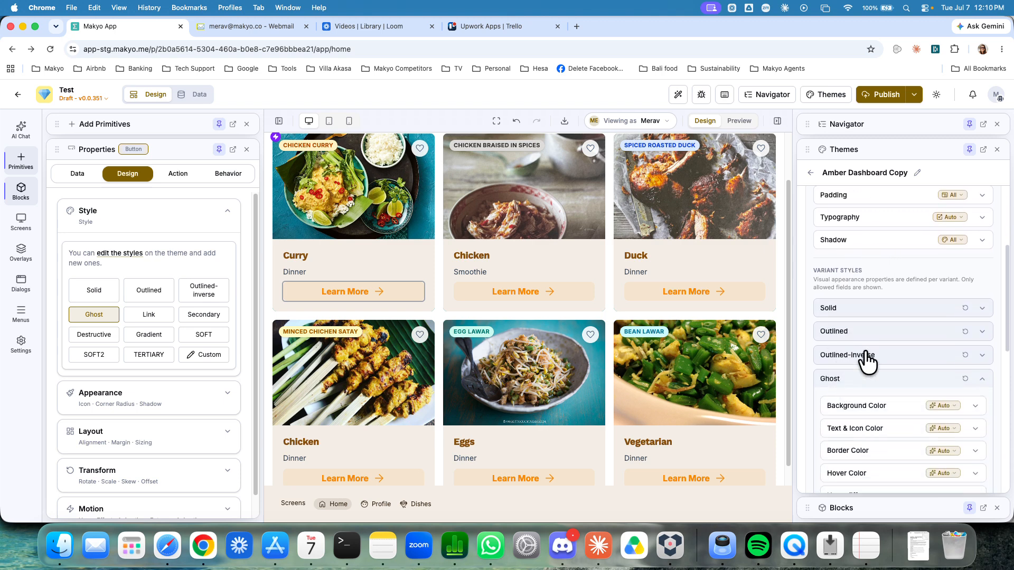
{"action": "left_click", "coordinate": [864, 380]}
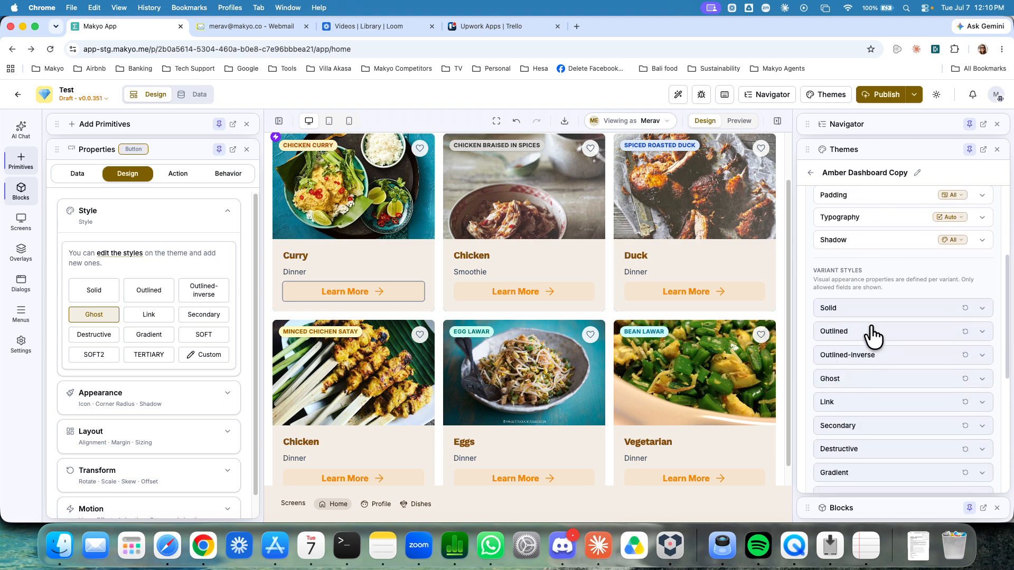
{"action": "left_click", "coordinate": [851, 380]}
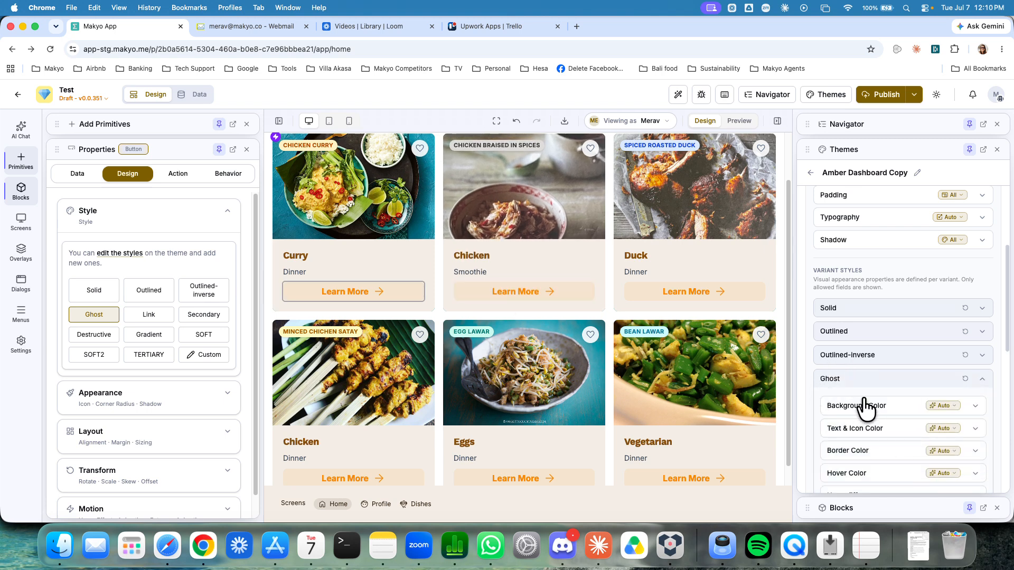
{"action": "scroll", "coordinate": [865, 406], "scroll_direction": "down", "scroll_amount": 2}
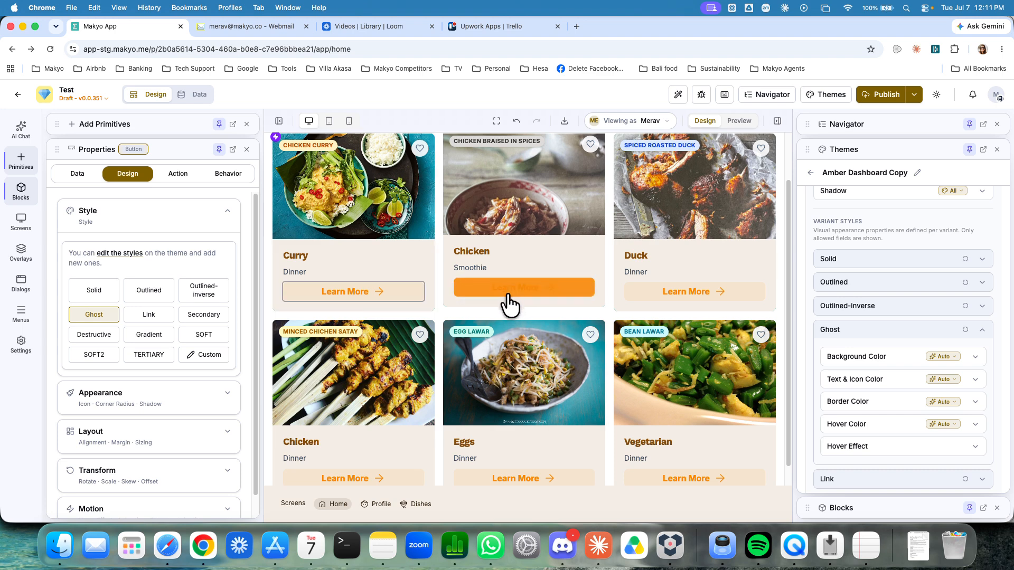
{"action": "scroll", "coordinate": [871, 410], "scroll_direction": "down", "scroll_amount": 2}
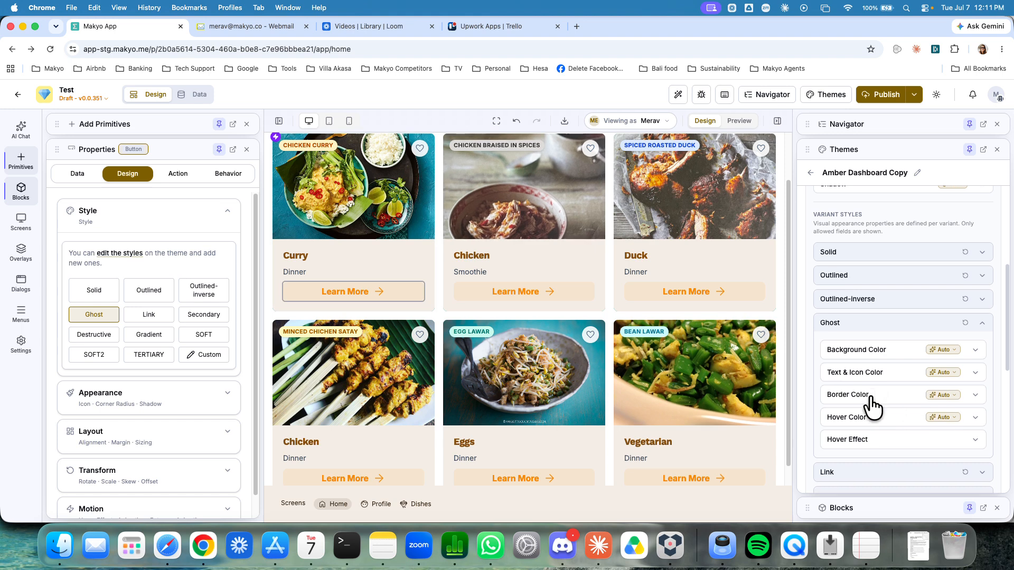
Try Primary 400 and Primary 100 as the Ghost button variant's solid hover color in the theme.
{"action": "left_click", "coordinate": [874, 391]}
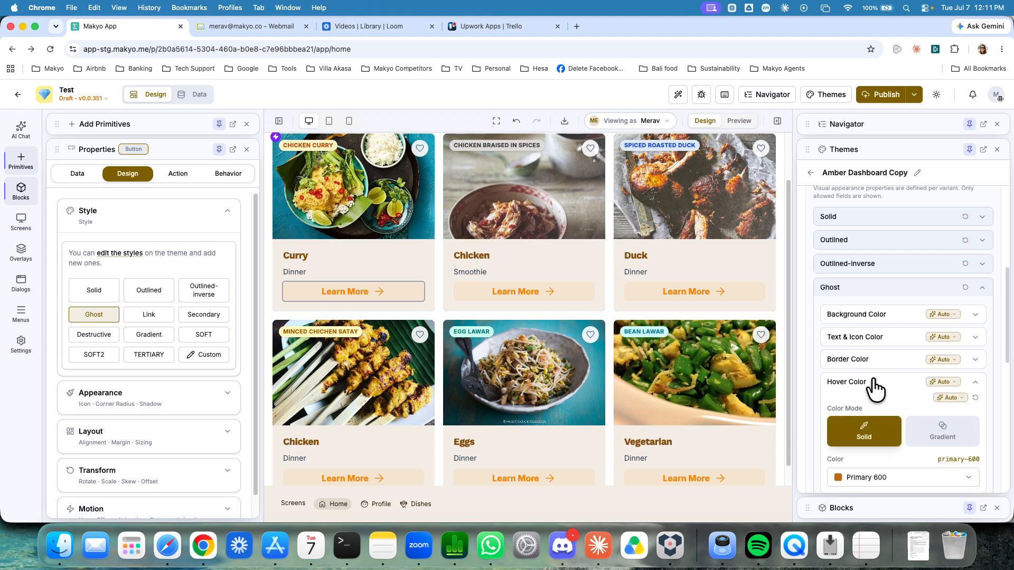
{"action": "scroll", "coordinate": [853, 476], "scroll_direction": "down", "scroll_amount": 3}
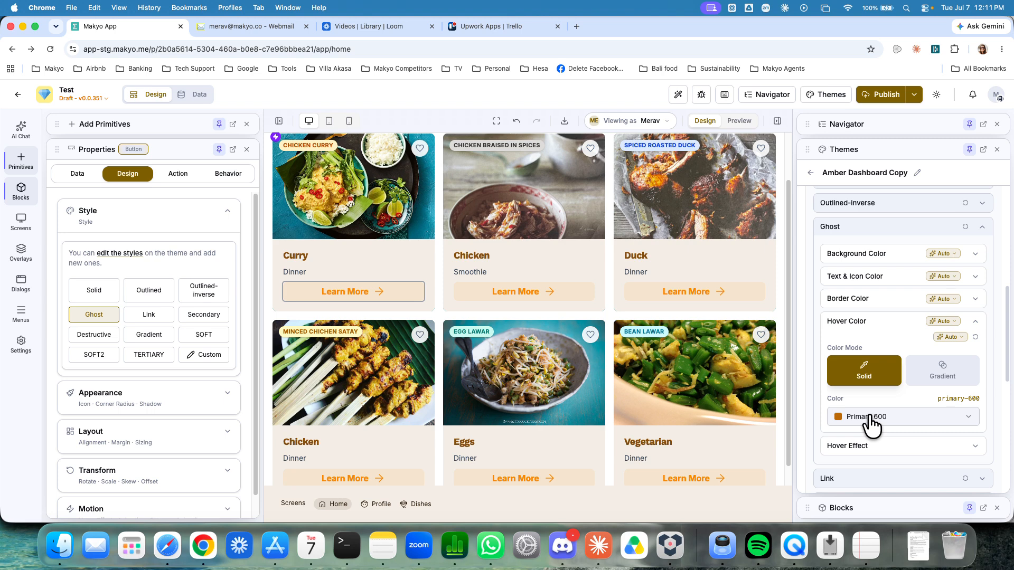
{"action": "left_click", "coordinate": [871, 416]}
{"action": "left_click", "coordinate": [856, 334]}
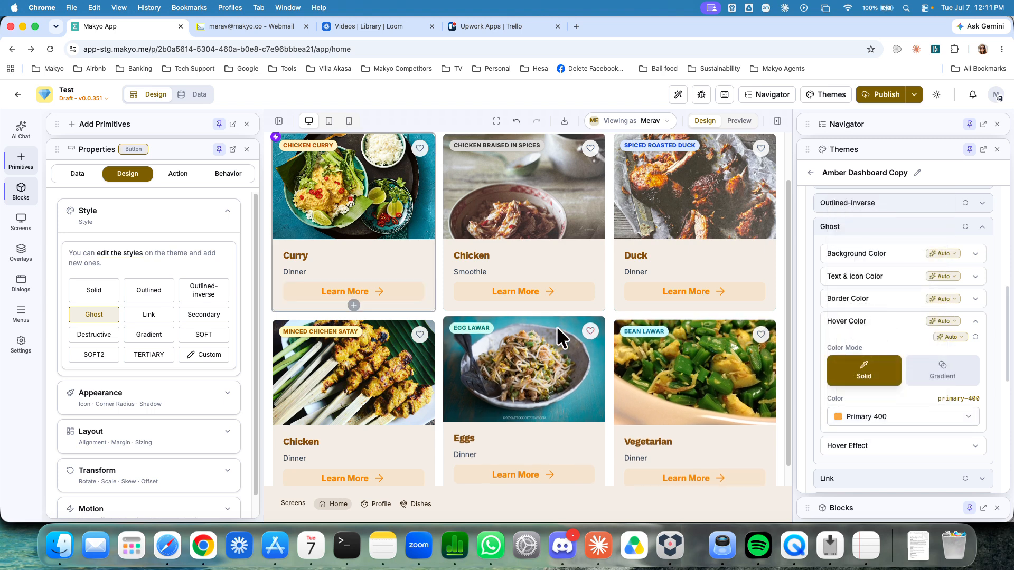
{"action": "left_click", "coordinate": [872, 415]}
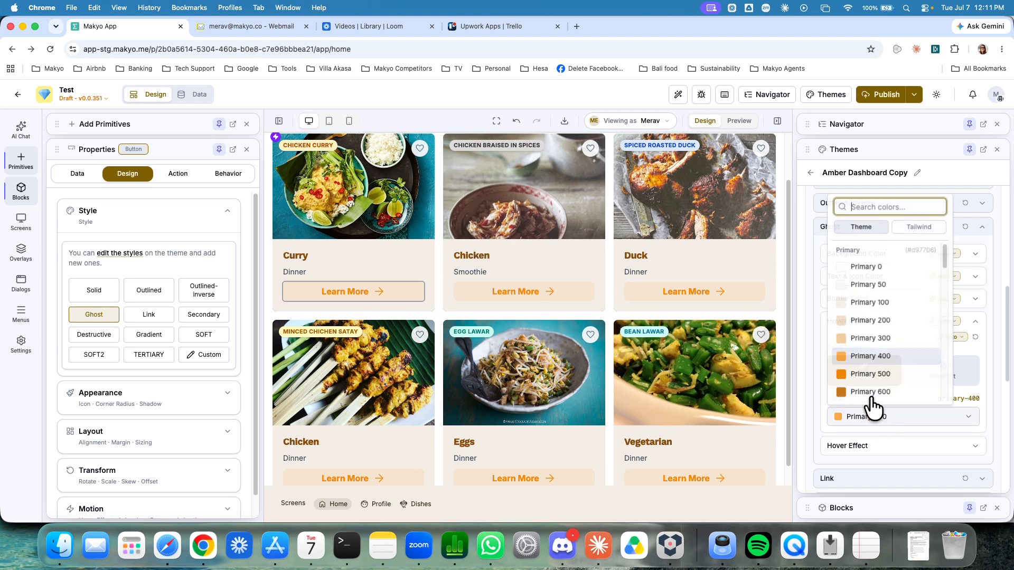
{"action": "left_click", "coordinate": [863, 303]}
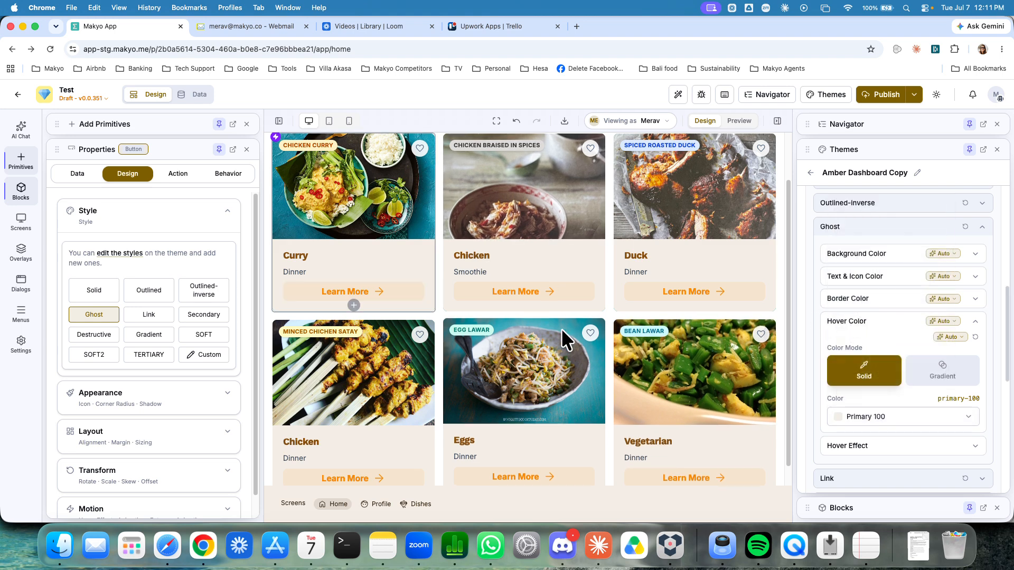
Set the Ghost button variant's hover color to Secondary 100 and collapse the hover color settings.
{"action": "left_click", "coordinate": [871, 417]}
{"action": "scroll", "coordinate": [876, 324], "scroll_direction": "down", "scroll_amount": 5}
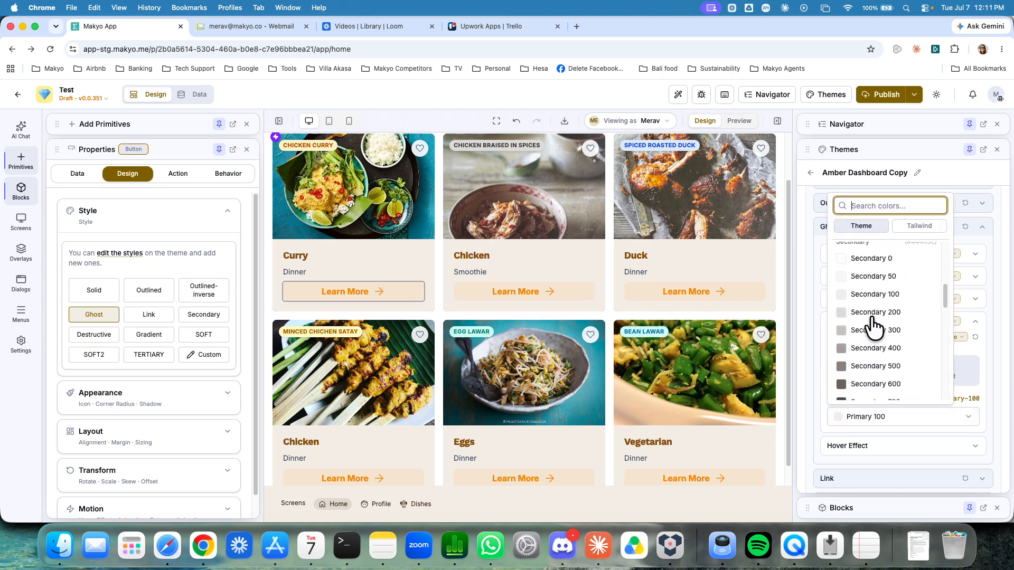
{"action": "left_click", "coordinate": [878, 291]}
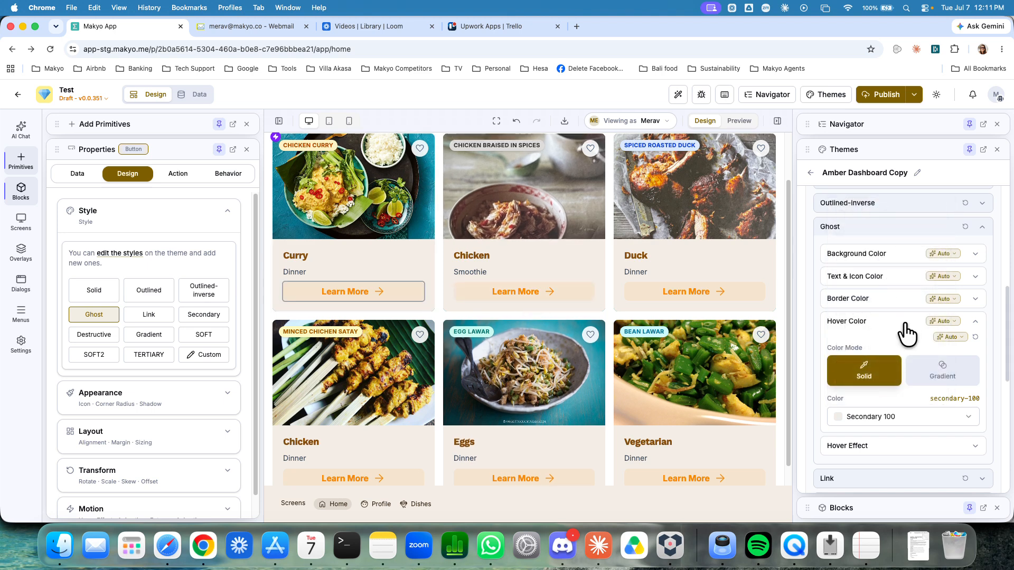
{"action": "left_click", "coordinate": [889, 322]}
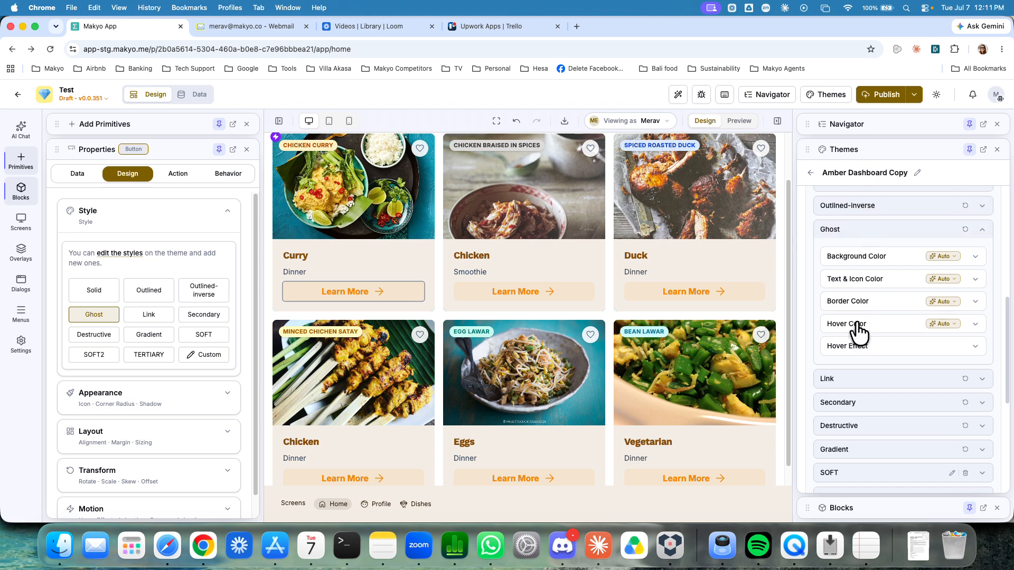
Collapse the Ghost variant and review the theme's list of button variants and shared button properties.
{"action": "scroll", "coordinate": [860, 331], "scroll_direction": "up", "scroll_amount": 3}
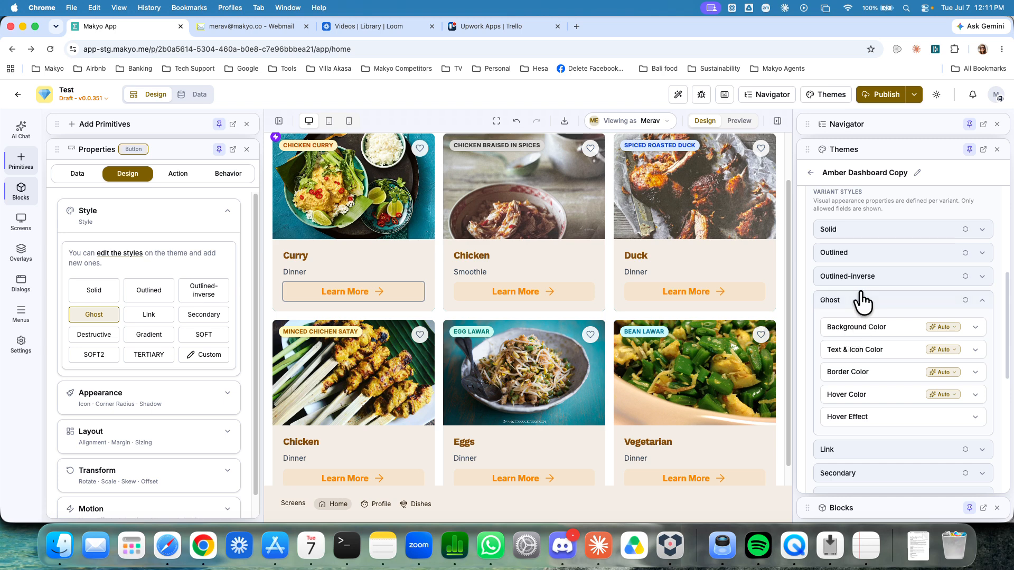
{"action": "left_click", "coordinate": [863, 300]}
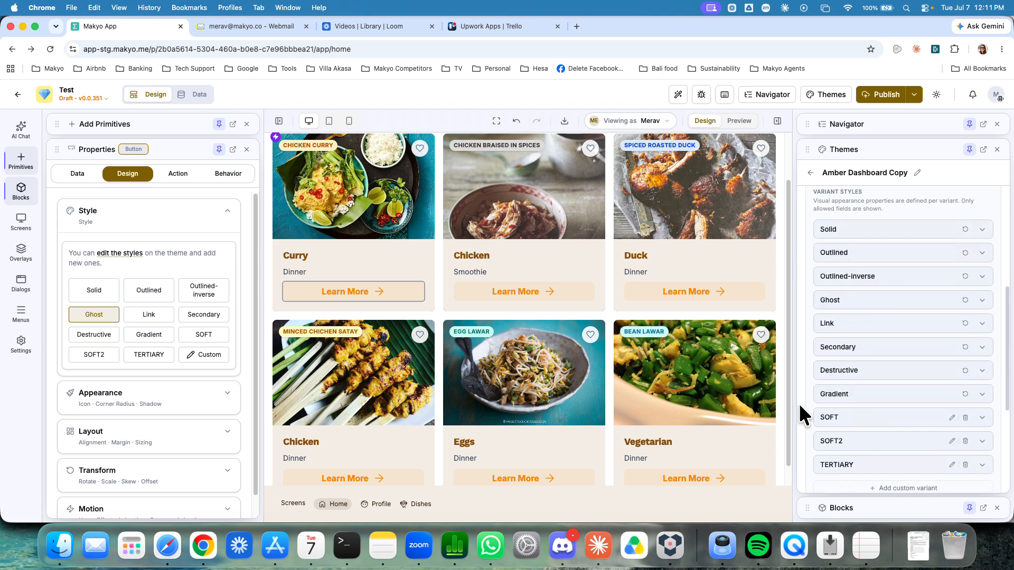
{"action": "scroll", "coordinate": [901, 274], "scroll_direction": "up", "scroll_amount": 5}
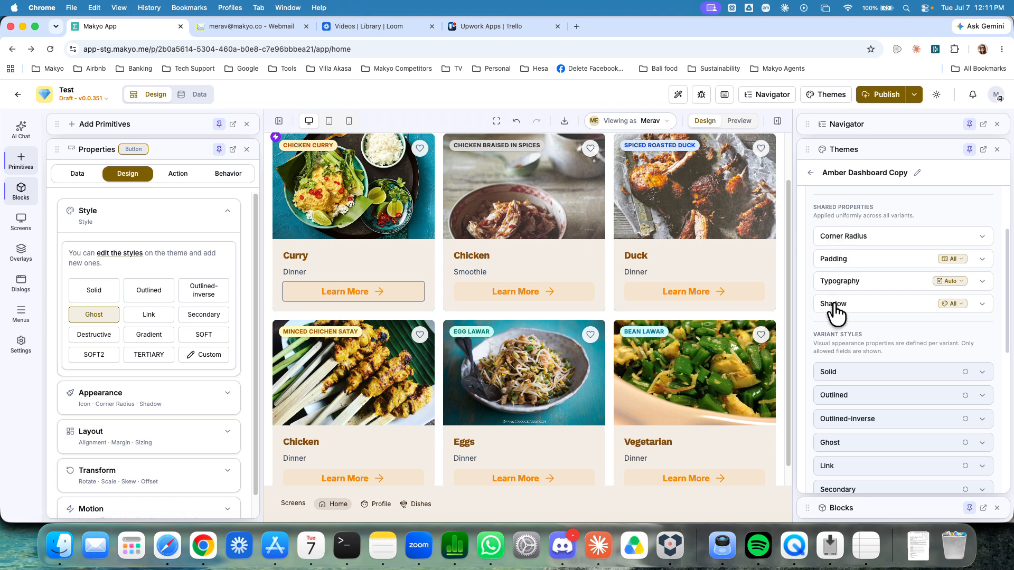
Inspect the Corner Radius, Padding and Shadow settings shared by all button variants in the theme.
{"action": "scroll", "coordinate": [848, 352], "scroll_direction": "down", "scroll_amount": 2}
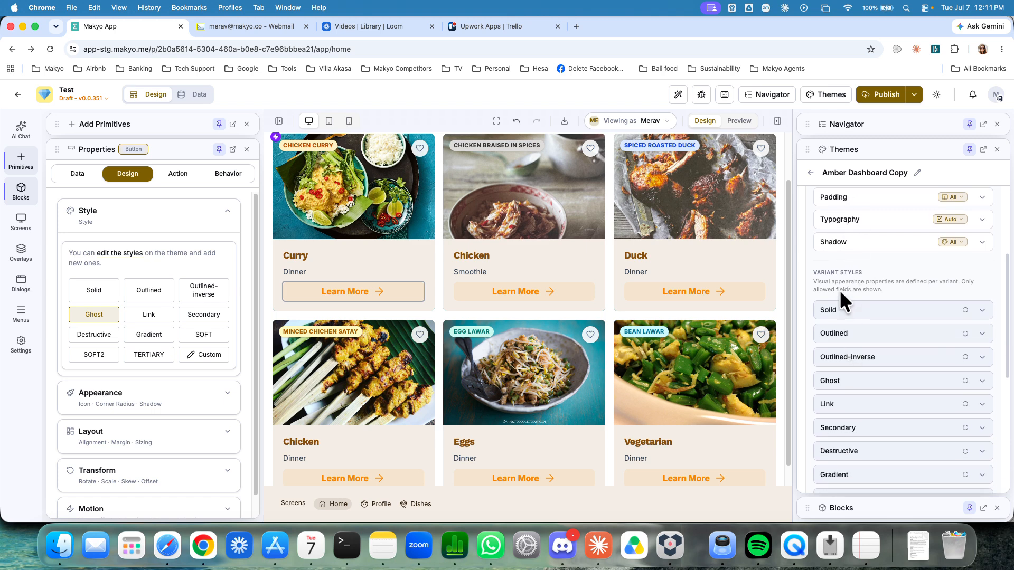
{"action": "scroll", "coordinate": [872, 286], "scroll_direction": "up", "scroll_amount": 2}
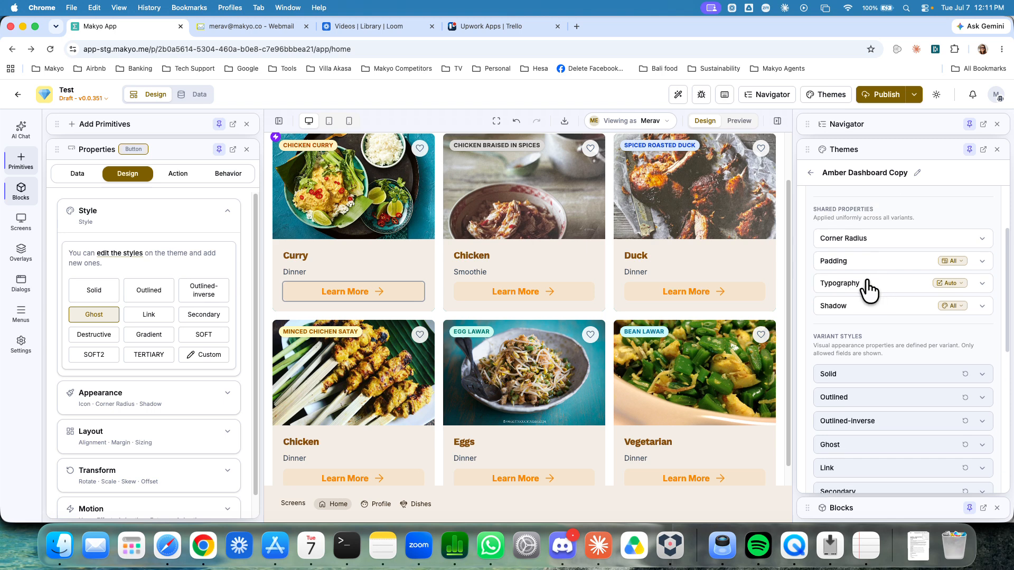
{"action": "left_click", "coordinate": [867, 261]}
{"action": "left_click", "coordinate": [865, 241]}
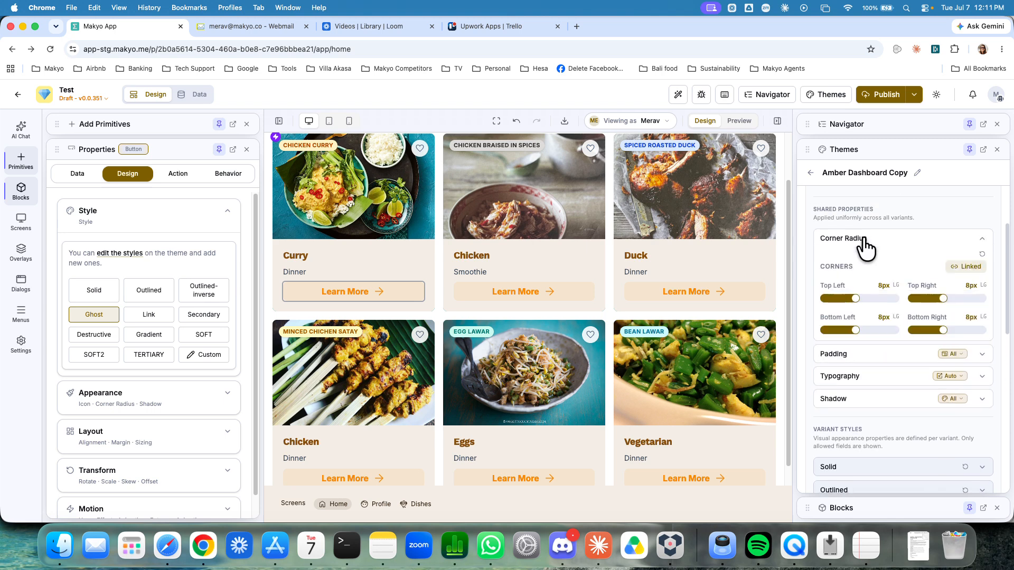
{"action": "left_click", "coordinate": [865, 241]}
{"action": "left_click", "coordinate": [856, 309]}
{"action": "left_click", "coordinate": [854, 309]}
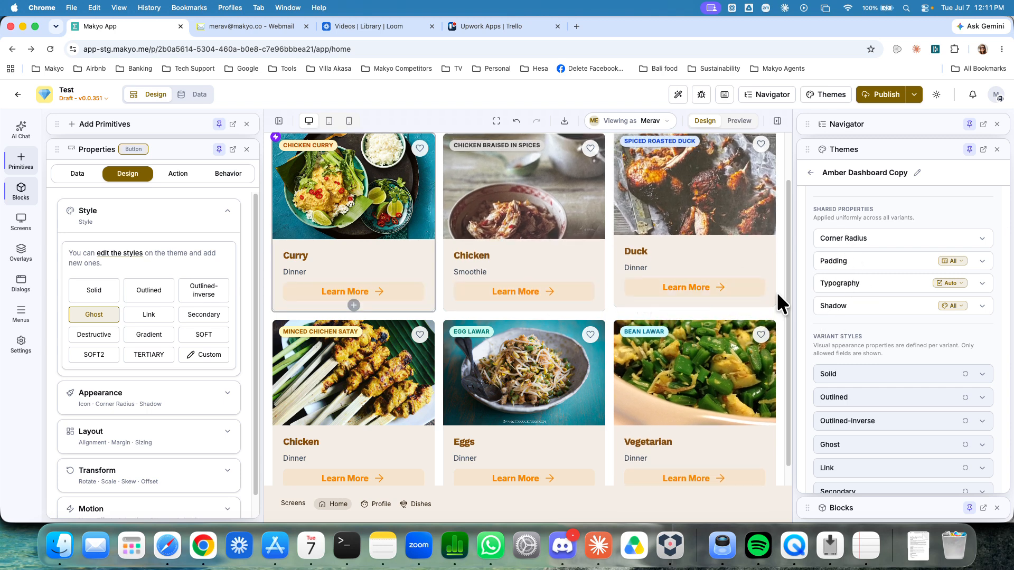
Add a custom variant to the theme's button variant styles.
{"action": "scroll", "coordinate": [866, 286], "scroll_direction": "down", "scroll_amount": 3}
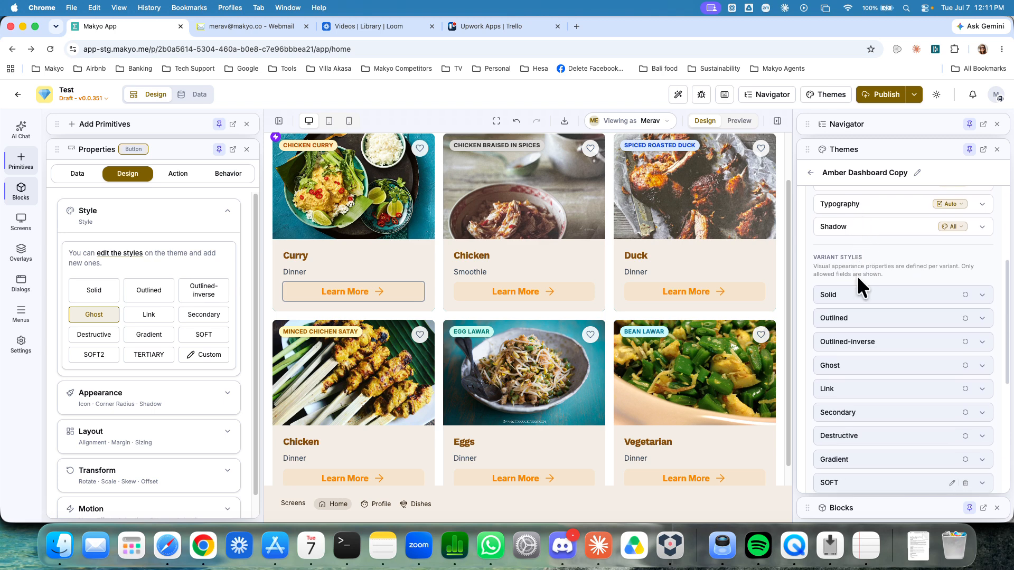
{"action": "scroll", "coordinate": [858, 279], "scroll_direction": "down", "scroll_amount": 4}
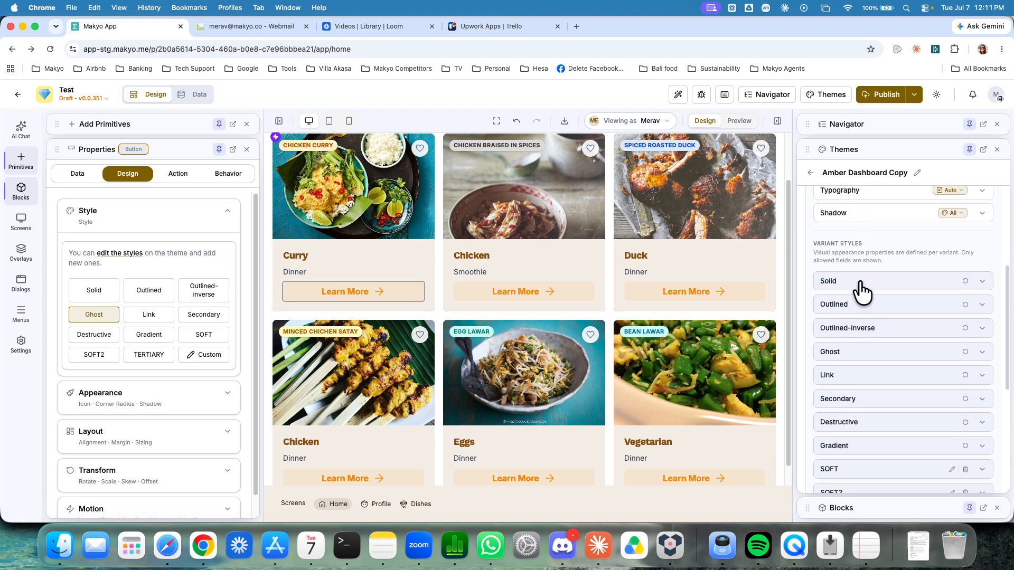
{"action": "scroll", "coordinate": [862, 292], "scroll_direction": "down", "scroll_amount": 2}
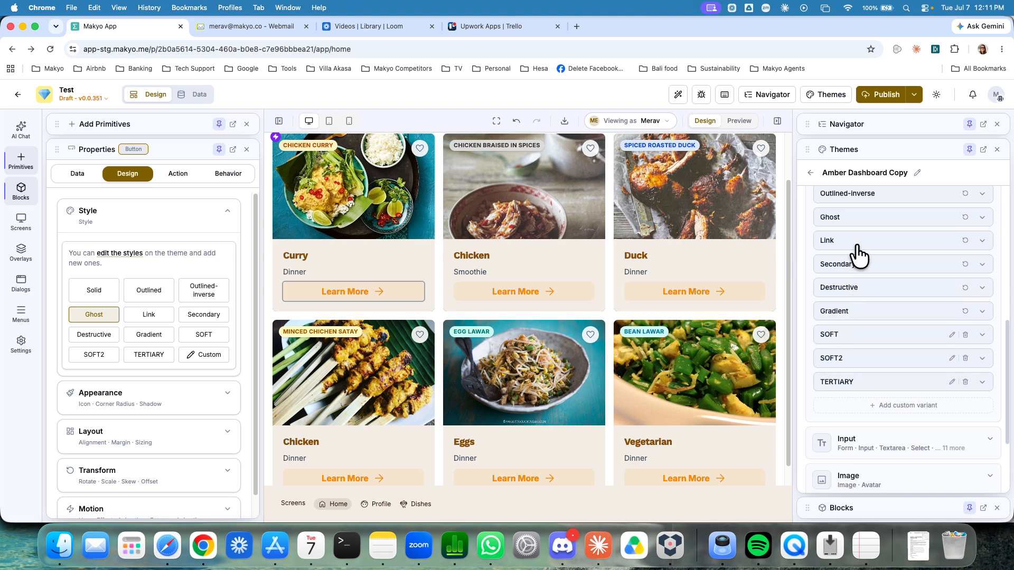
{"action": "scroll", "coordinate": [850, 233], "scroll_direction": "up", "scroll_amount": 1}
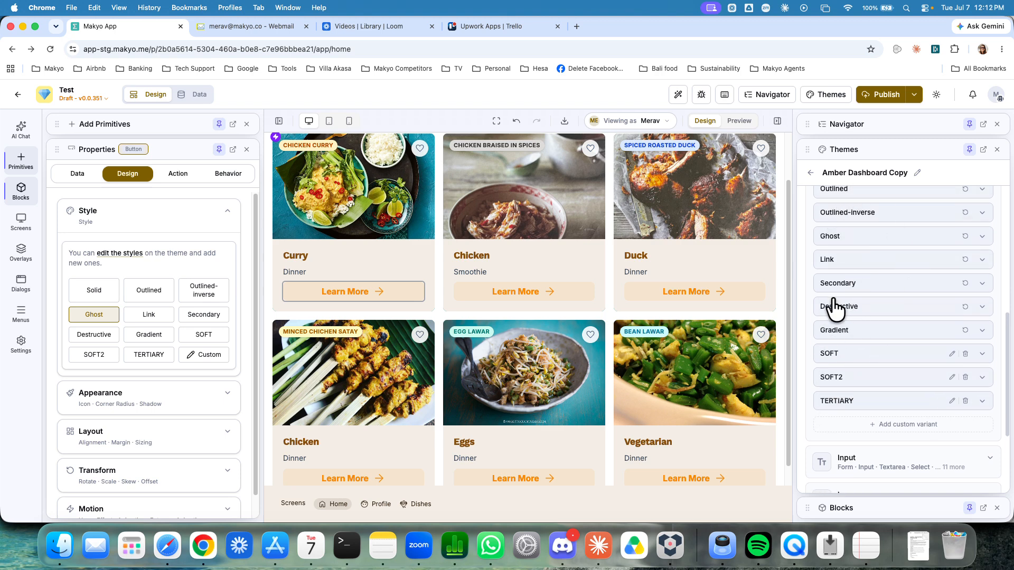
{"action": "scroll", "coordinate": [839, 305], "scroll_direction": "up", "scroll_amount": 2}
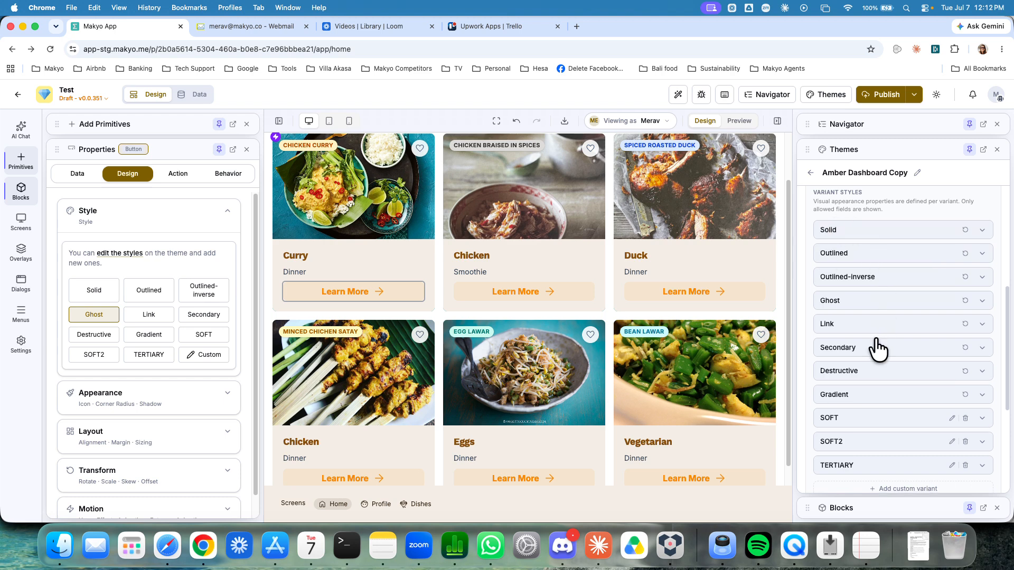
{"action": "scroll", "coordinate": [869, 349], "scroll_direction": "down", "scroll_amount": 5}
{"action": "scroll", "coordinate": [838, 359], "scroll_direction": "down", "scroll_amount": 2}
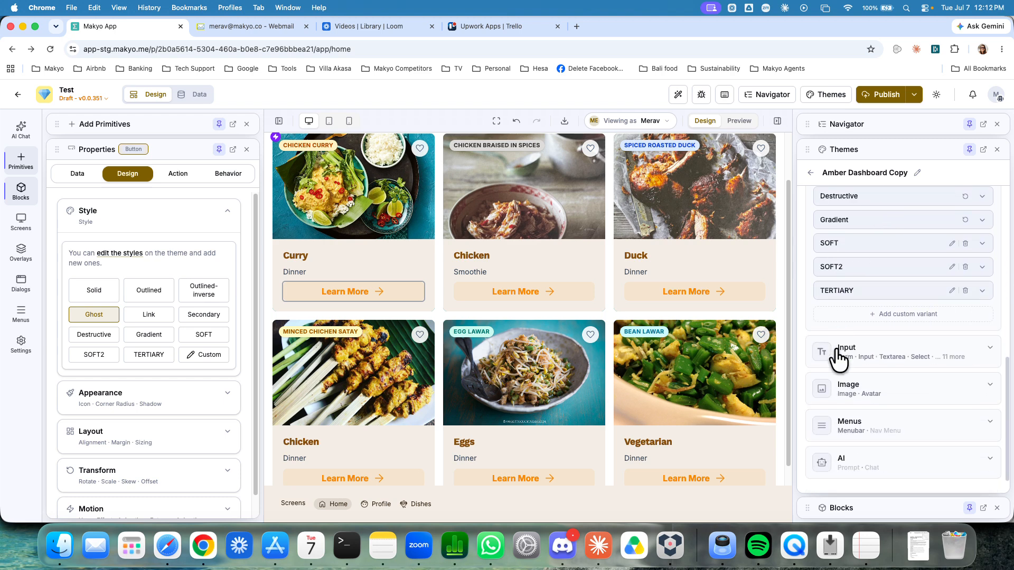
{"action": "left_click", "coordinate": [903, 315]}
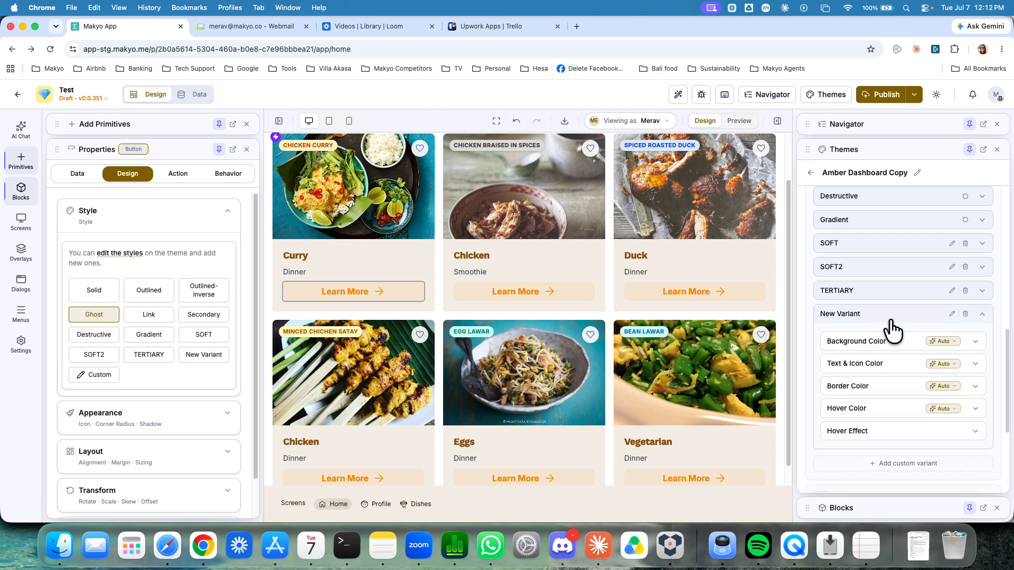
Set the new variant's solid background color to Sky 300 from the Tailwind palette.
{"action": "left_click", "coordinate": [869, 343]}
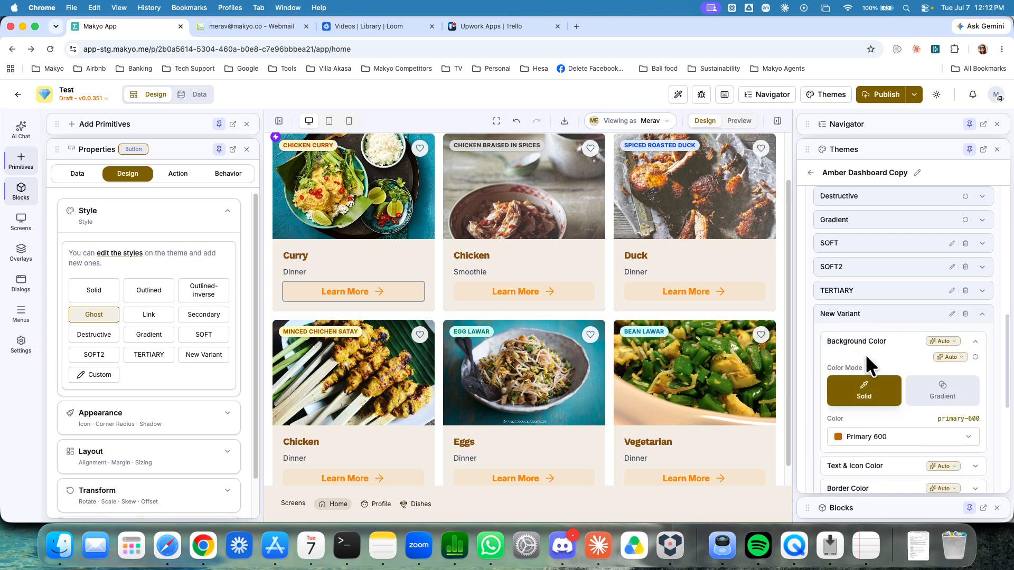
{"action": "scroll", "coordinate": [870, 365], "scroll_direction": "down", "scroll_amount": 2}
{"action": "left_click", "coordinate": [870, 365]}
{"action": "left_click", "coordinate": [918, 173]}
{"action": "scroll", "coordinate": [899, 288], "scroll_direction": "down", "scroll_amount": 15}
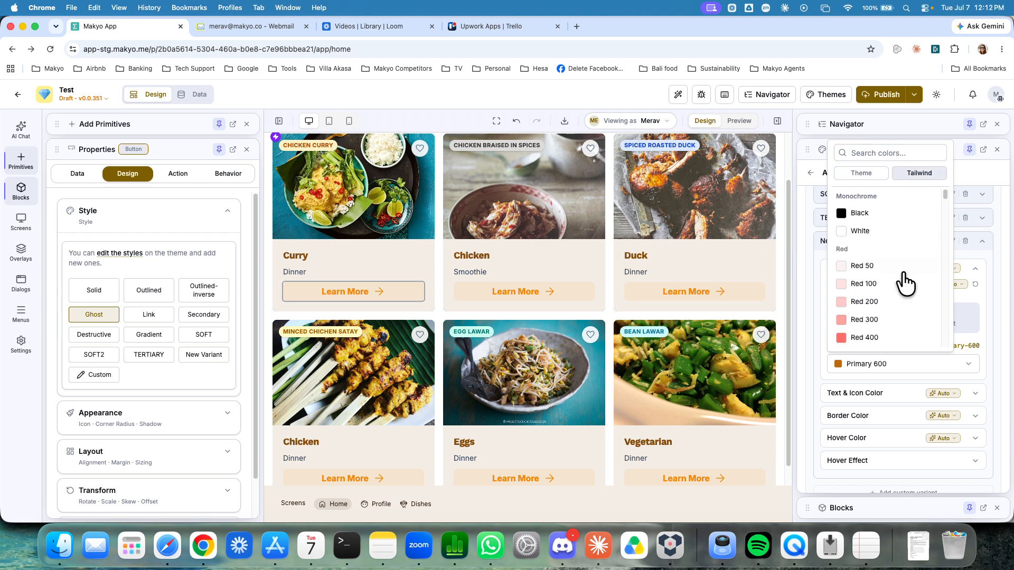
{"action": "scroll", "coordinate": [896, 287], "scroll_direction": "down", "scroll_amount": 15}
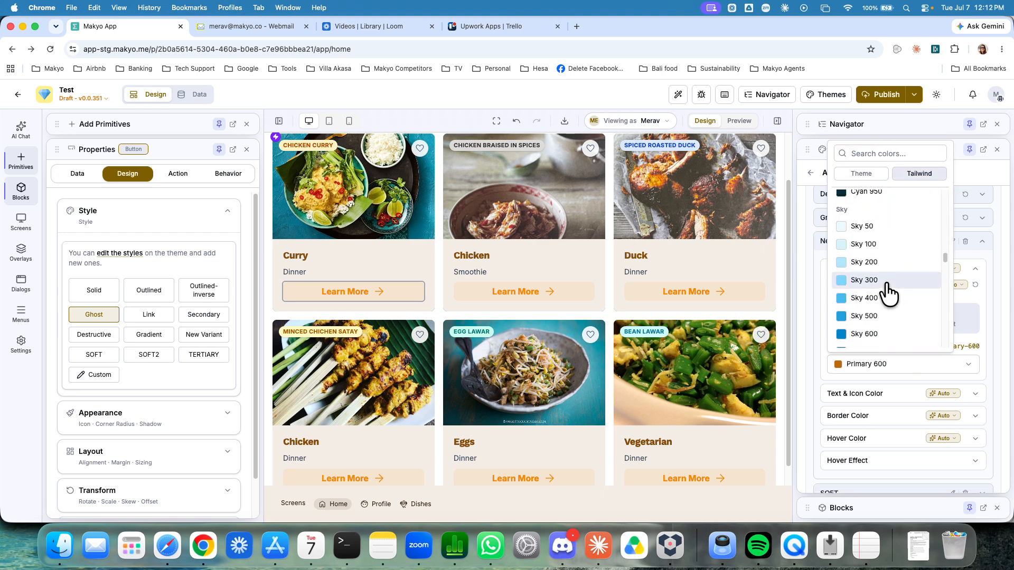
{"action": "left_click", "coordinate": [888, 289]}
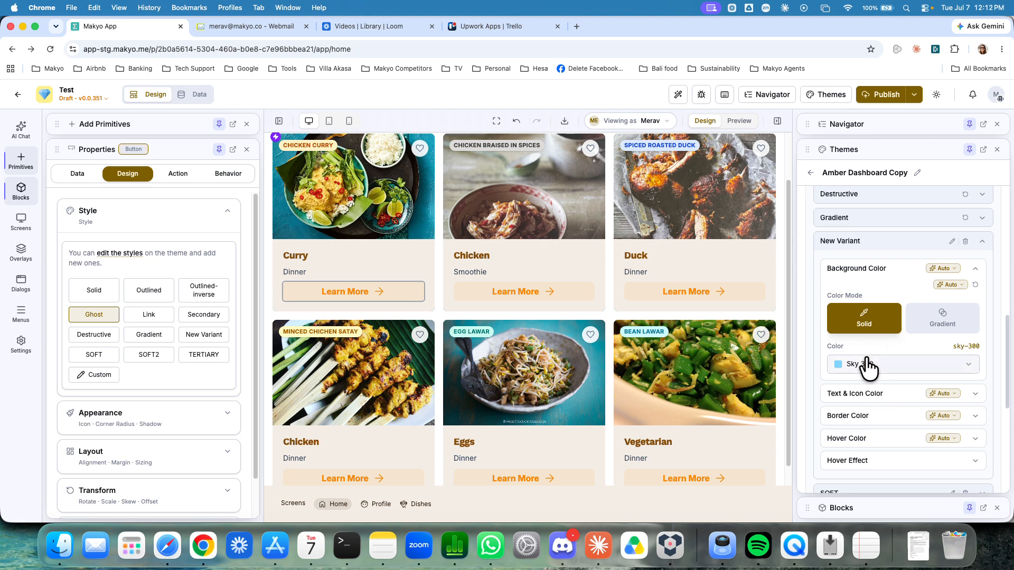
Collapse the new button variant and rename it Blue.
{"action": "scroll", "coordinate": [867, 361], "scroll_direction": "down", "scroll_amount": 1}
{"action": "scroll", "coordinate": [883, 332], "scroll_direction": "up", "scroll_amount": 5}
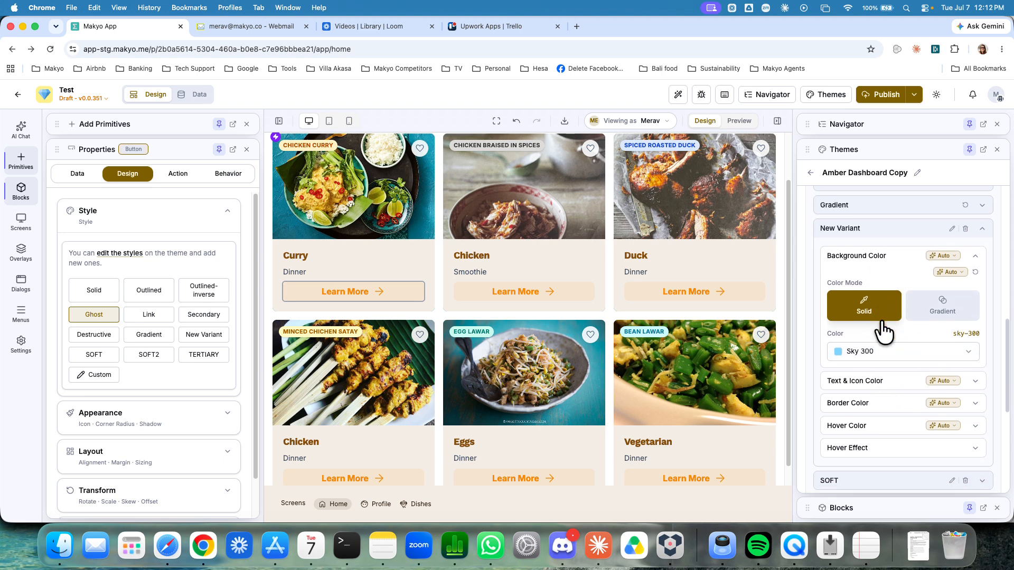
{"action": "left_click", "coordinate": [851, 372]}
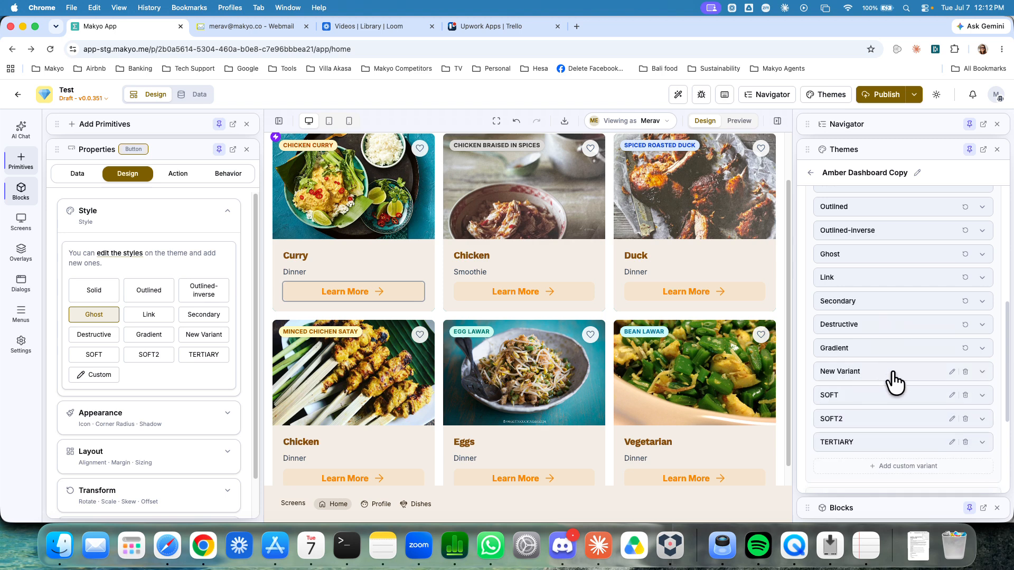
{"action": "left_click", "coordinate": [952, 373]}
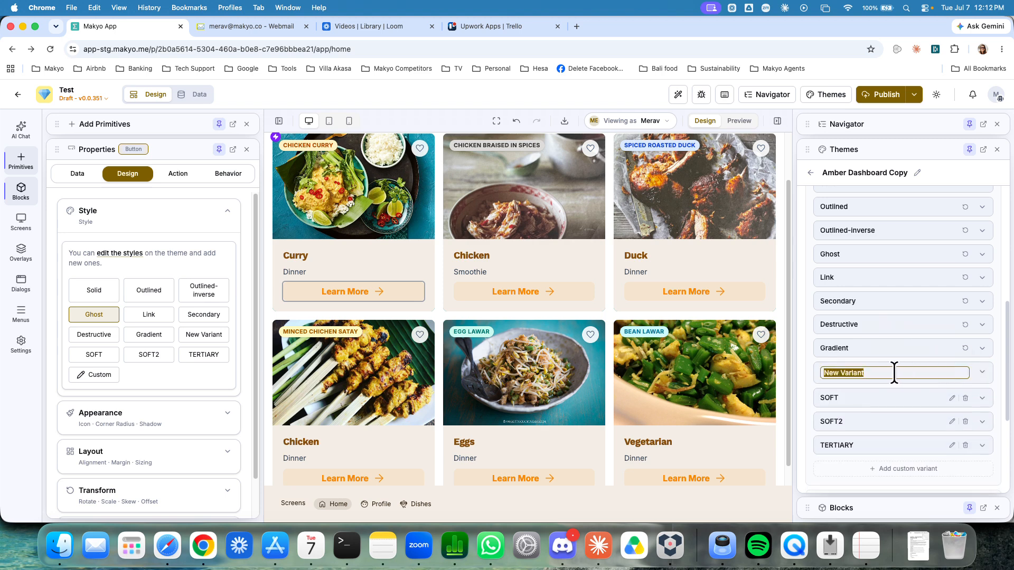
{"action": "type", "text": "Blue"}
{"action": "key", "text": "Return"}
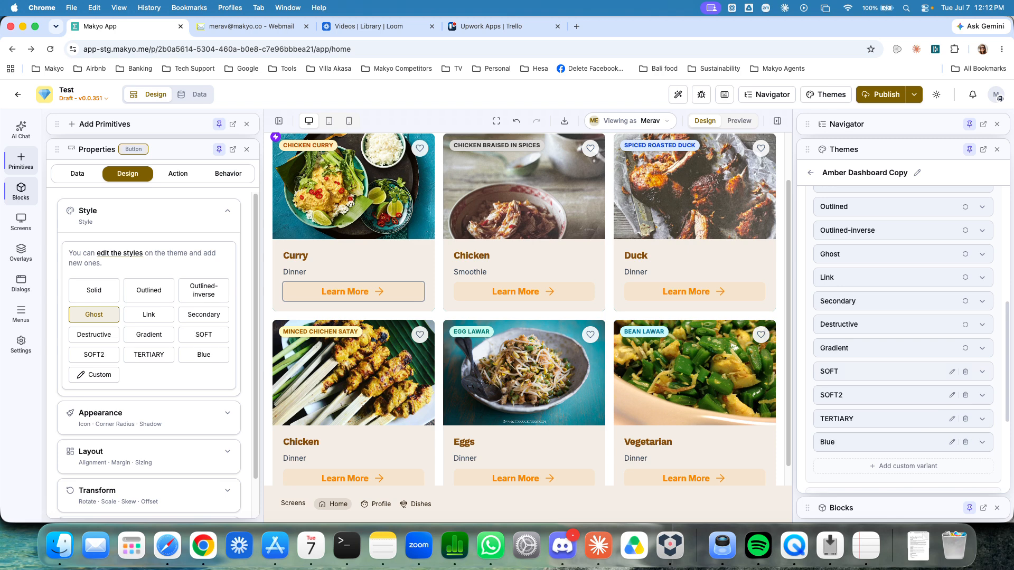
Apply the Blue variant to the Learn More button on the dish cards and return to the theme list.
{"action": "left_click", "coordinate": [856, 446]}
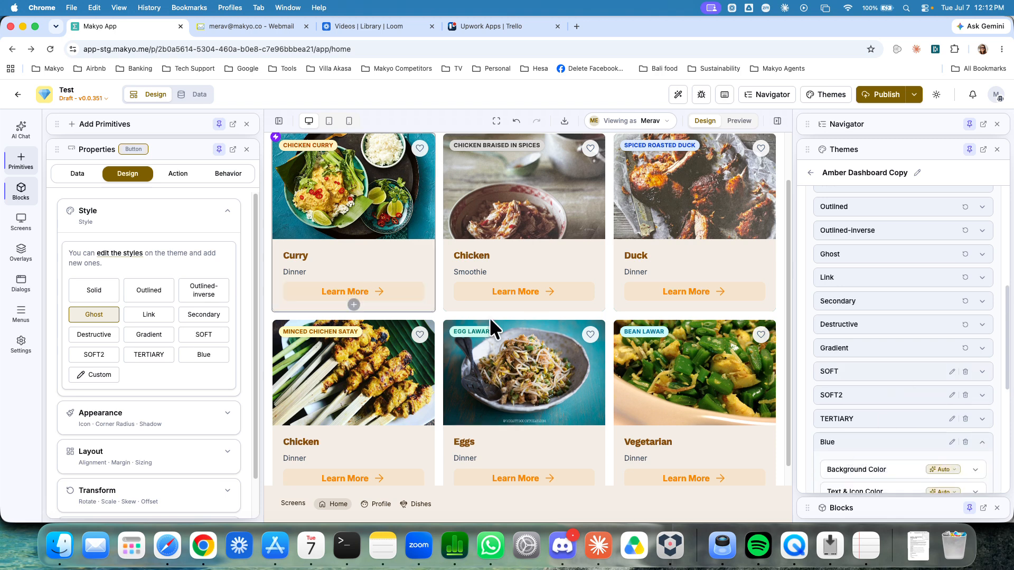
{"action": "left_click", "coordinate": [205, 358]}
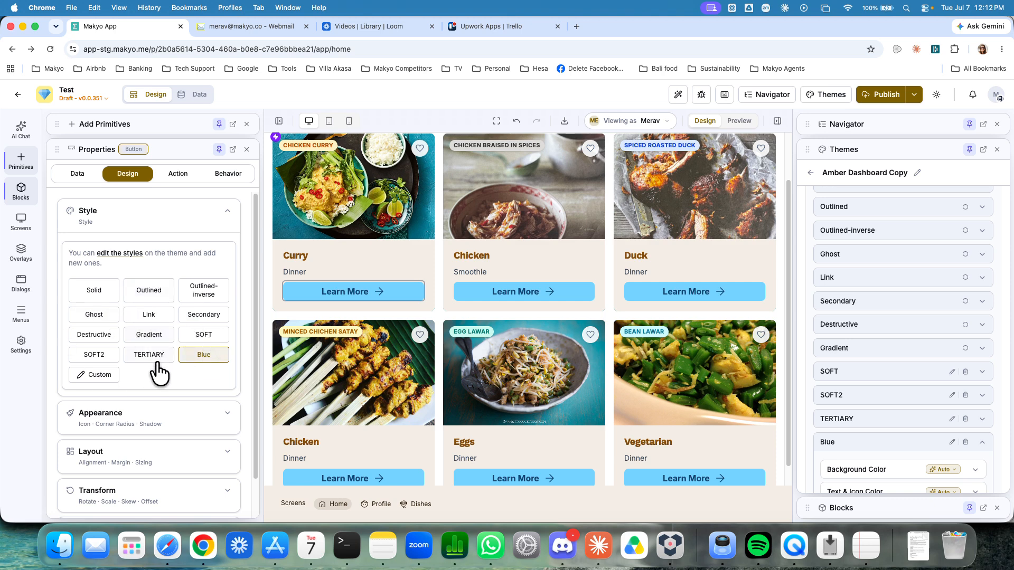
{"action": "scroll", "coordinate": [586, 289], "scroll_direction": "up", "scroll_amount": 3}
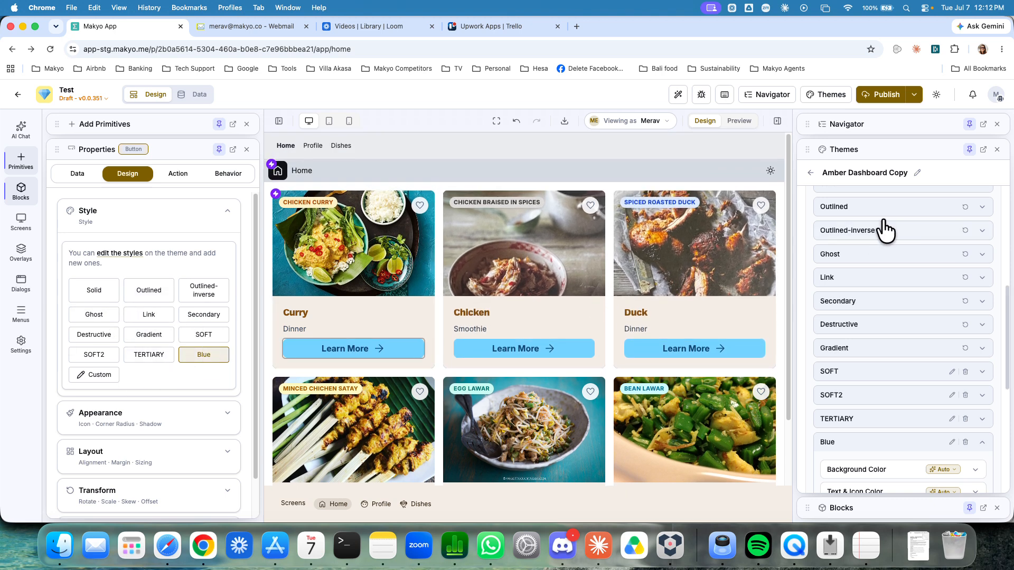
{"action": "left_click", "coordinate": [810, 172]}
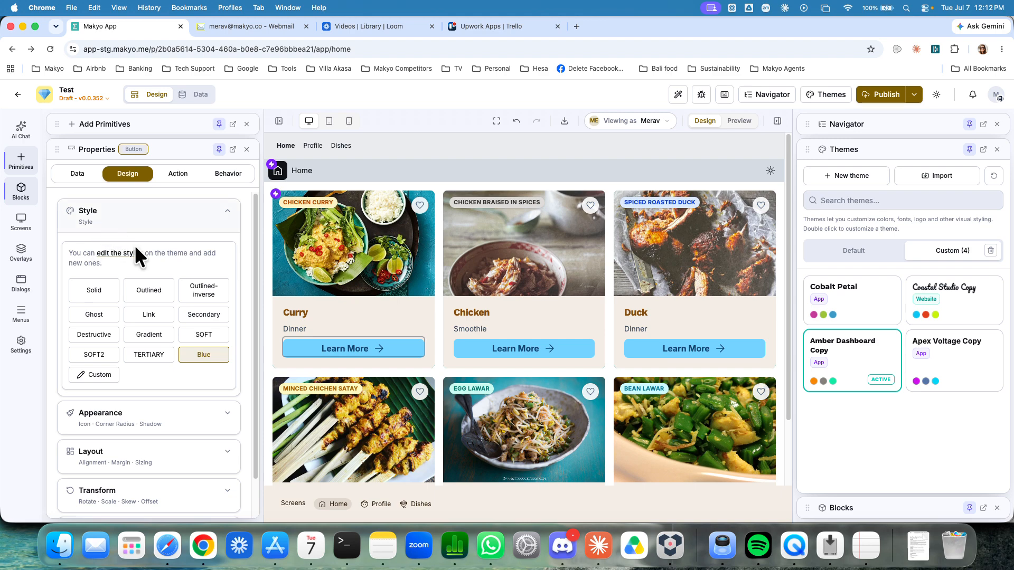
Select the category title on the dish cards, try the Hero Statement and Section Title styles, and set it back to Card Title.
{"action": "left_click", "coordinate": [295, 308]}
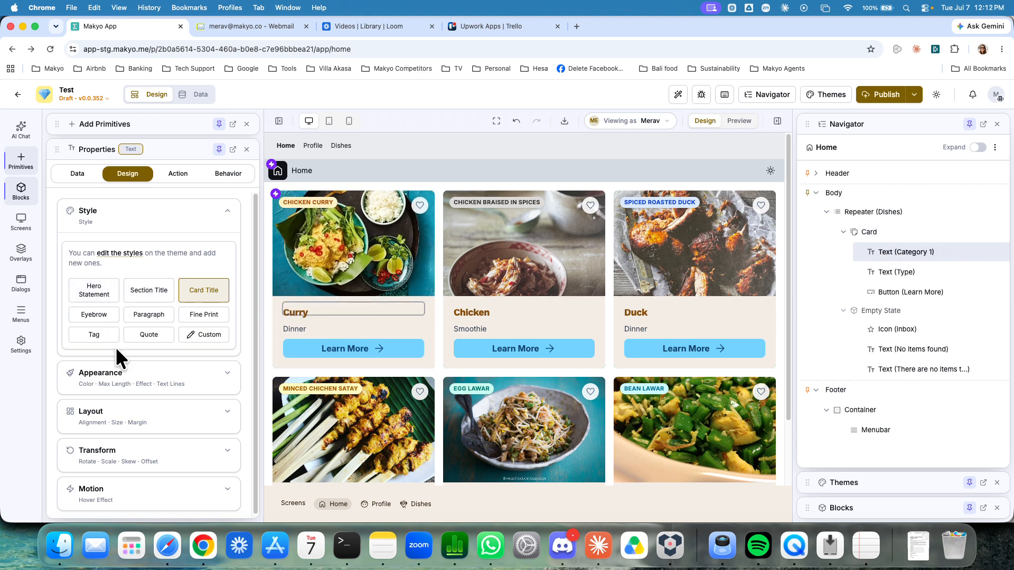
{"action": "left_click", "coordinate": [89, 299]}
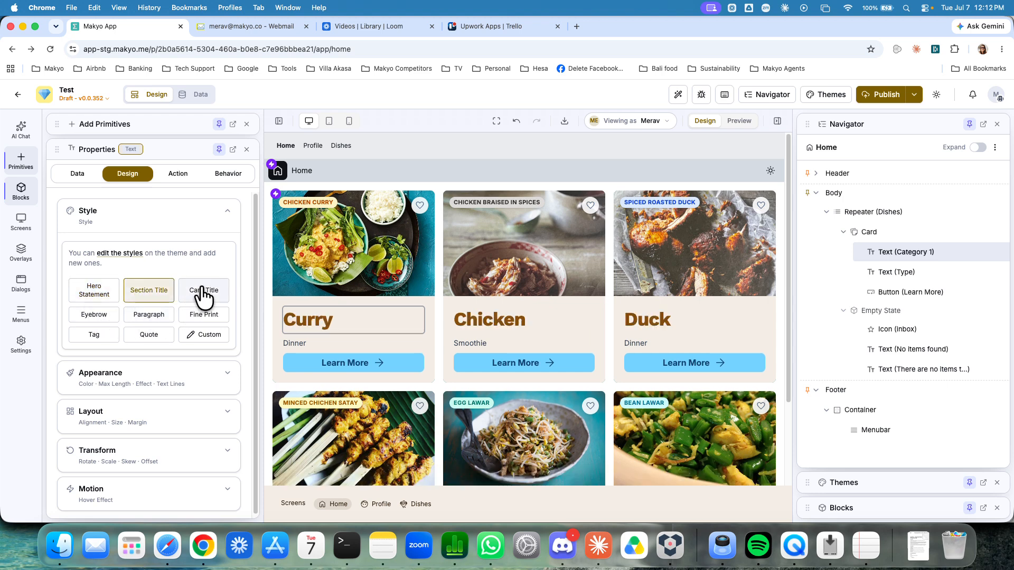
{"action": "left_click", "coordinate": [202, 291]}
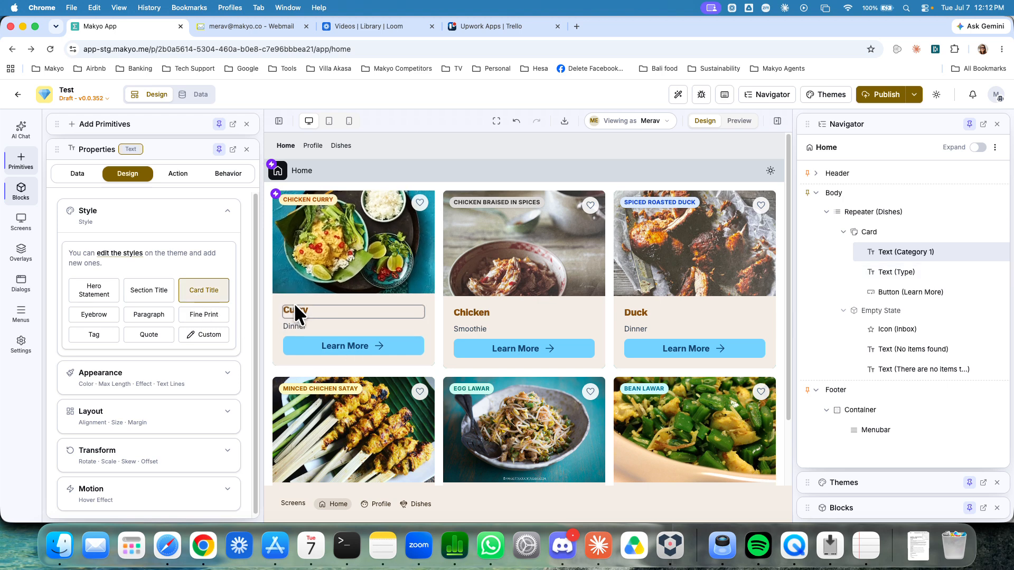
Try the Eyebrow, Paragraph, Fine Print, Tag and Quote styles on the dish cards' category title.
{"action": "left_click", "coordinate": [97, 315]}
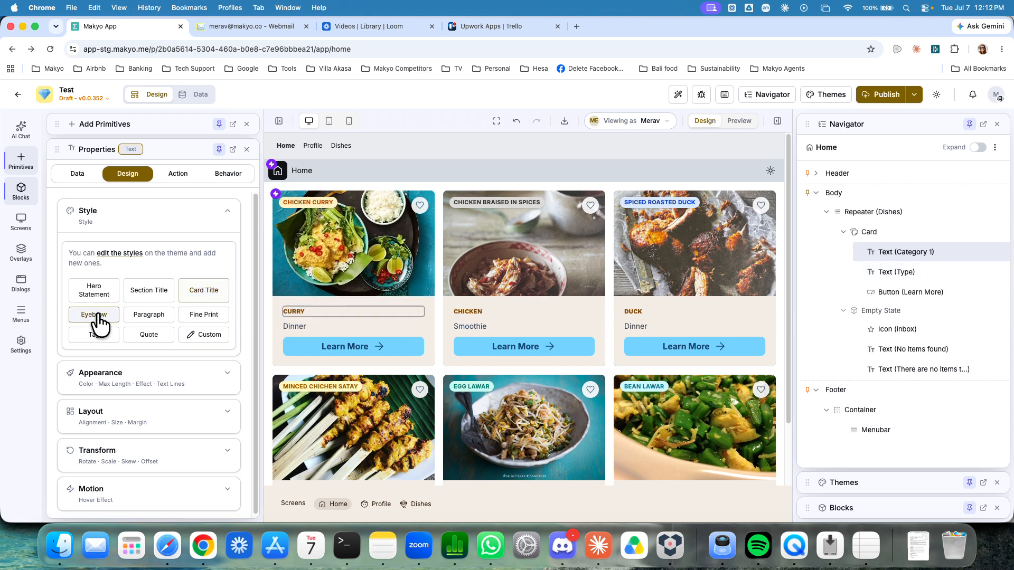
{"action": "left_click", "coordinate": [148, 315]}
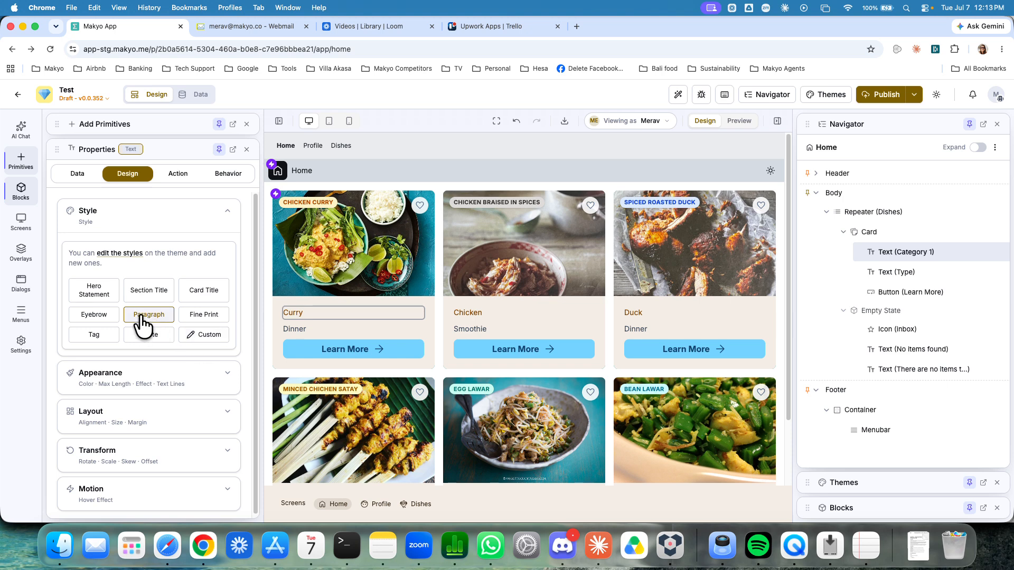
{"action": "left_click", "coordinate": [182, 316]}
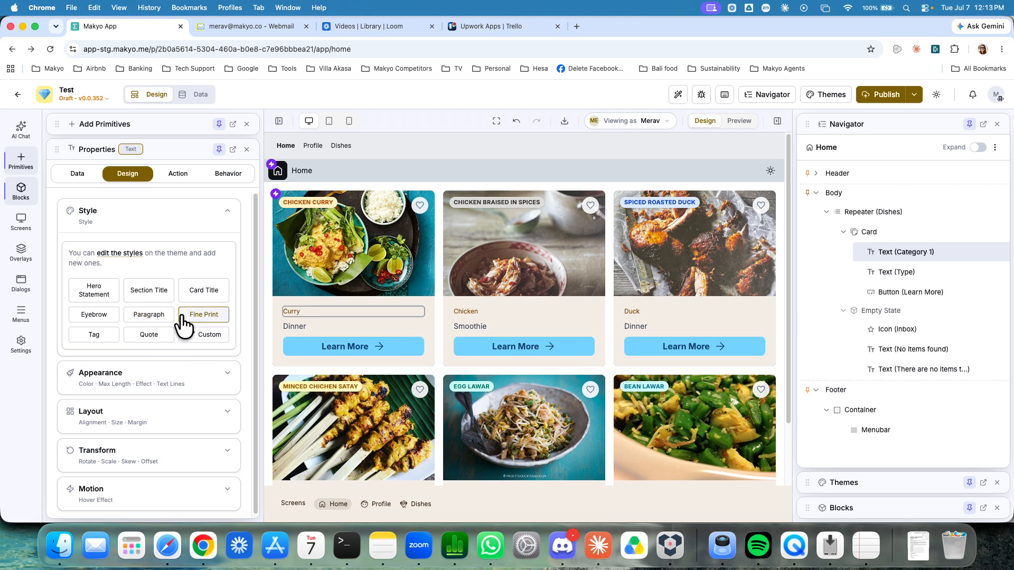
{"action": "left_click", "coordinate": [93, 335]}
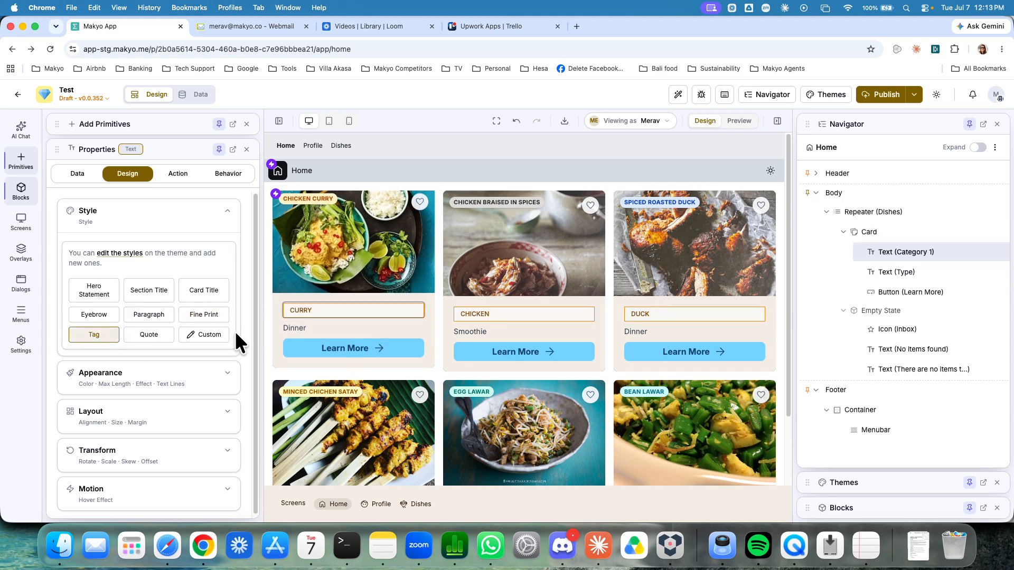
{"action": "left_click", "coordinate": [160, 335]}
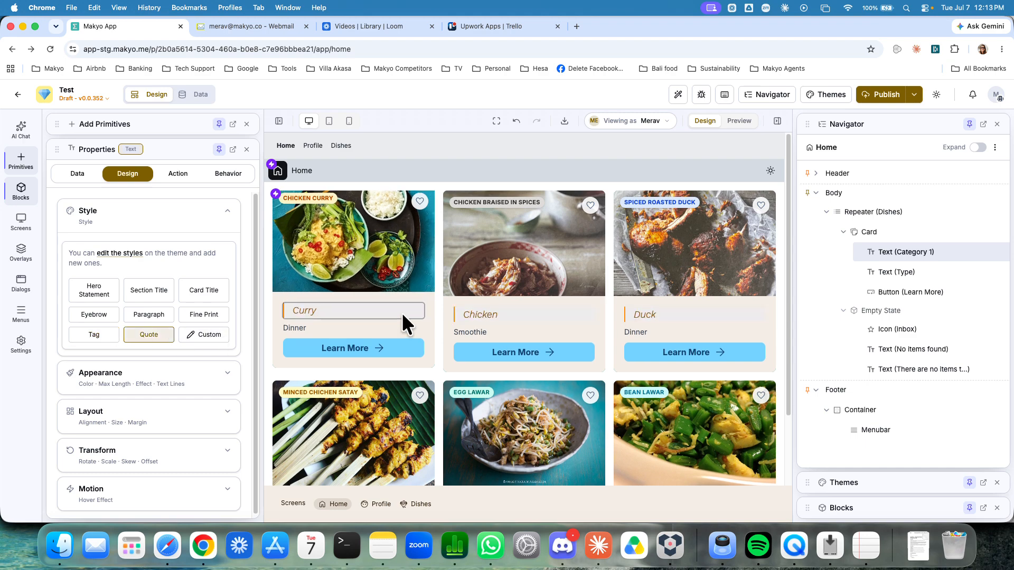
Set the category title to the Custom style and review its available settings, from Typography to Padding.
{"action": "left_click", "coordinate": [213, 338]}
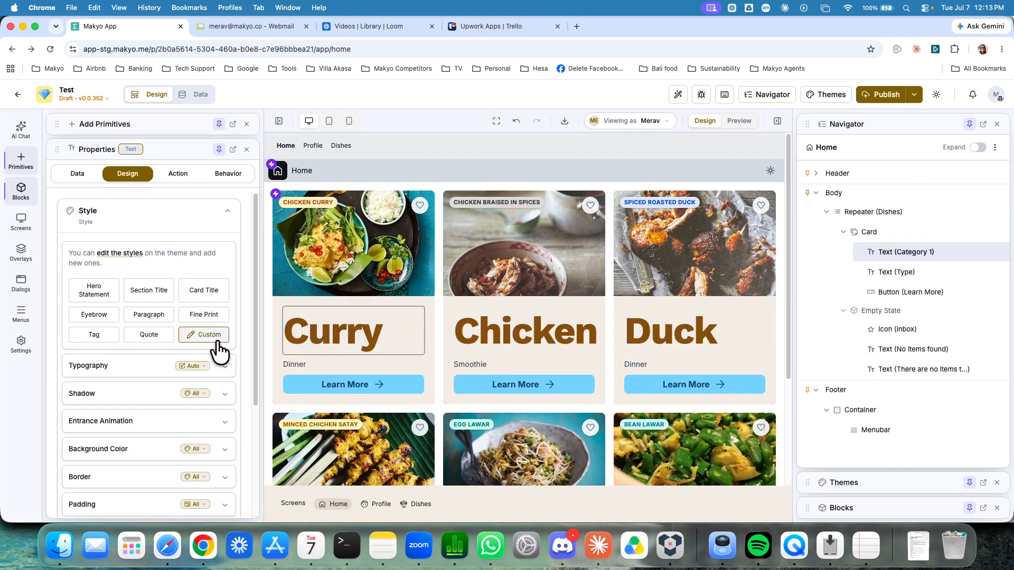
{"action": "scroll", "coordinate": [102, 344], "scroll_direction": "down", "scroll_amount": 3}
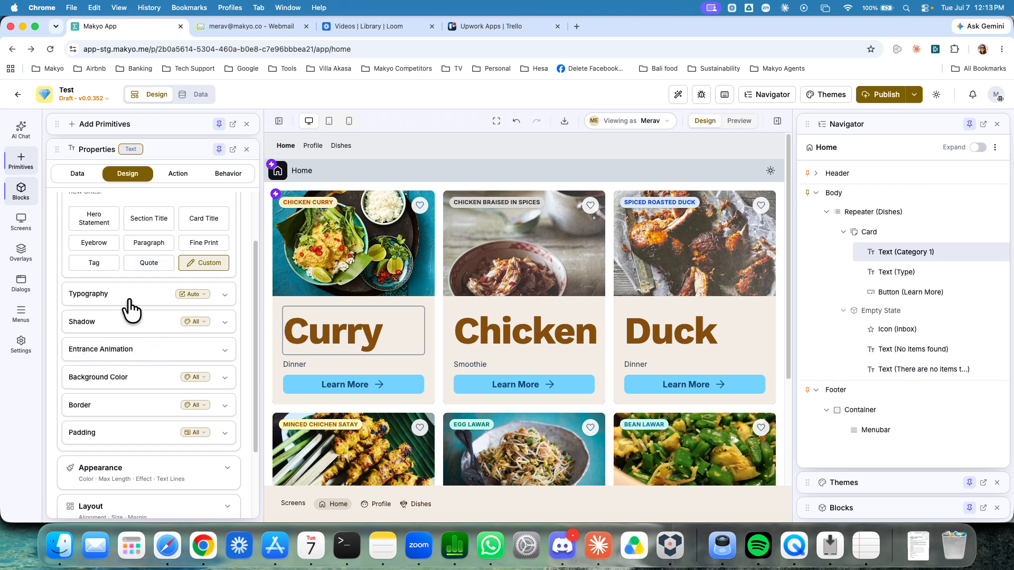
{"action": "scroll", "coordinate": [153, 317], "scroll_direction": "up", "scroll_amount": 1}
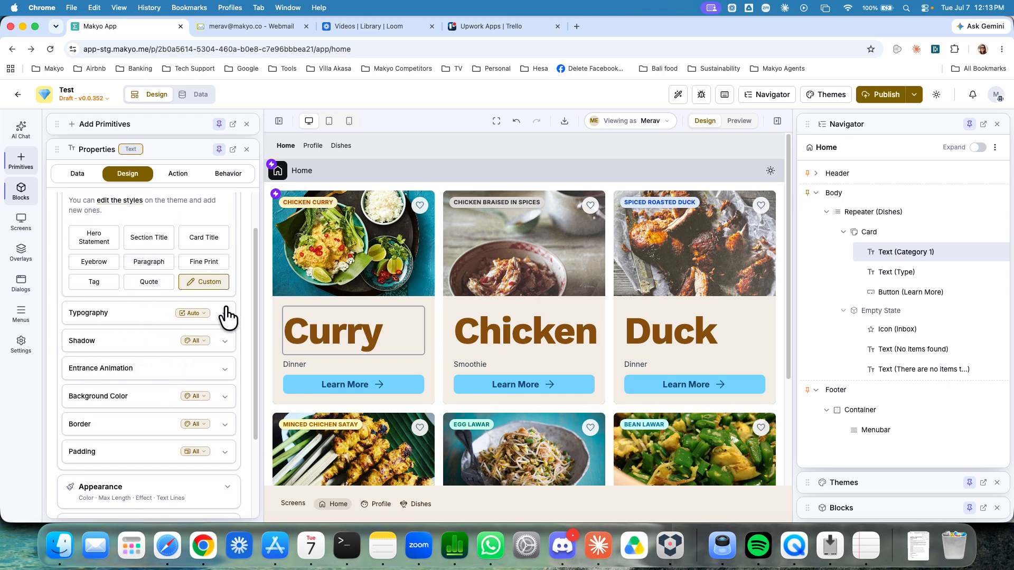
{"action": "scroll", "coordinate": [140, 278], "scroll_direction": "up", "scroll_amount": 1}
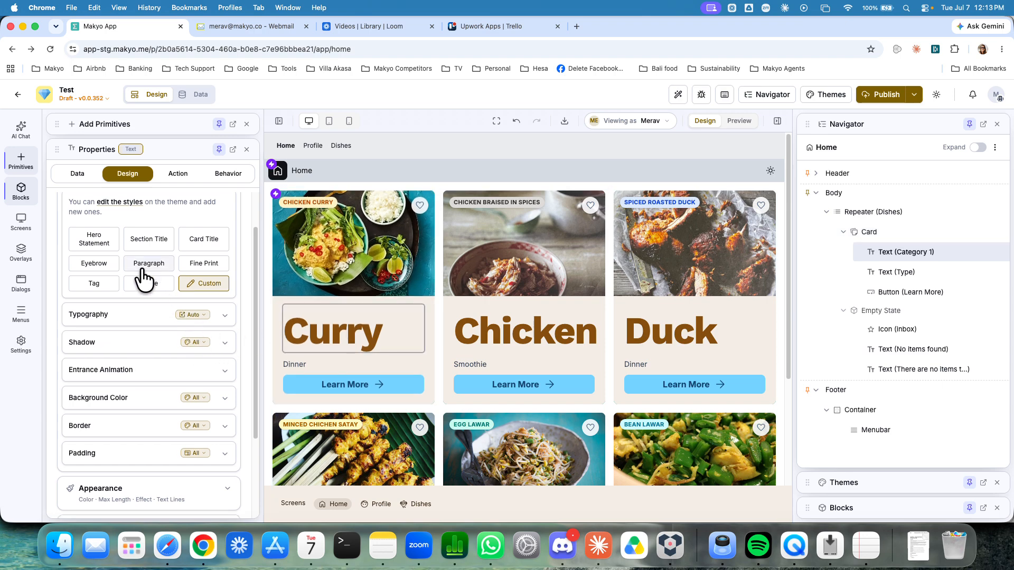
Try the Eyebrow style on the dish cards' category title and set it back to Card Title.
{"action": "left_click", "coordinate": [100, 282]}
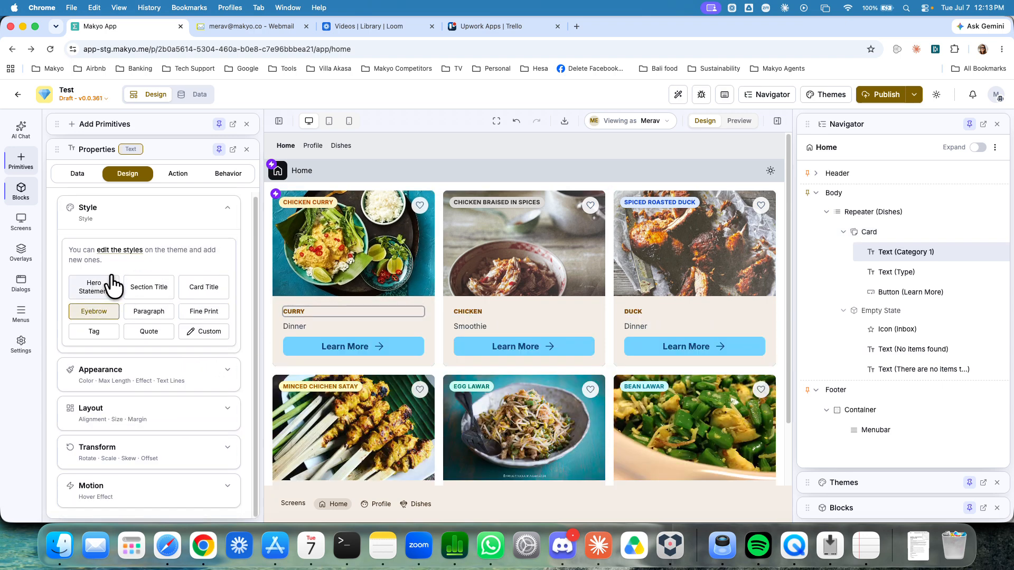
{"action": "left_click", "coordinate": [210, 297]}
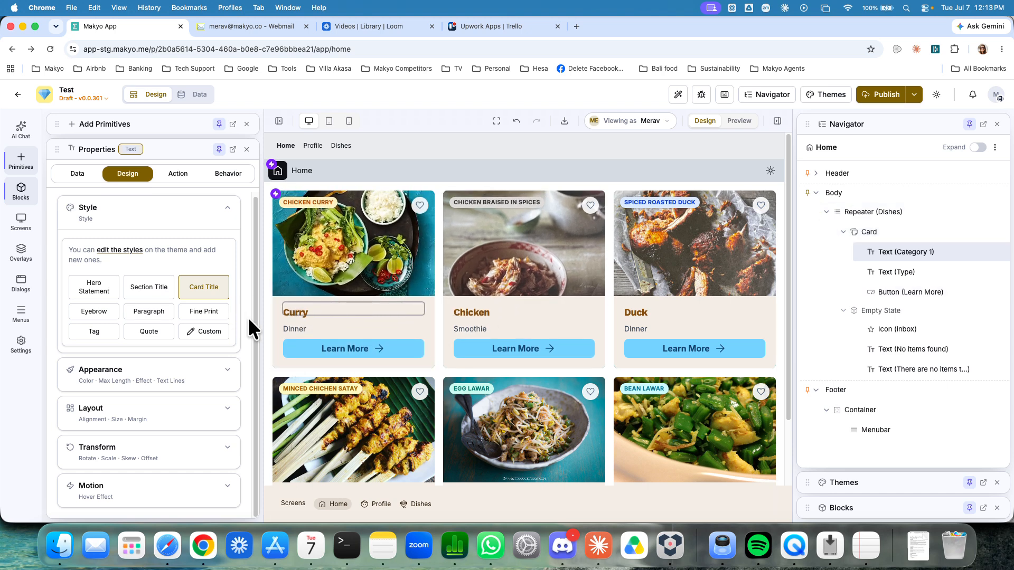
Edit the active theme's Card Title text style and set its typeface to Montserrat.
{"action": "left_click", "coordinate": [119, 248]}
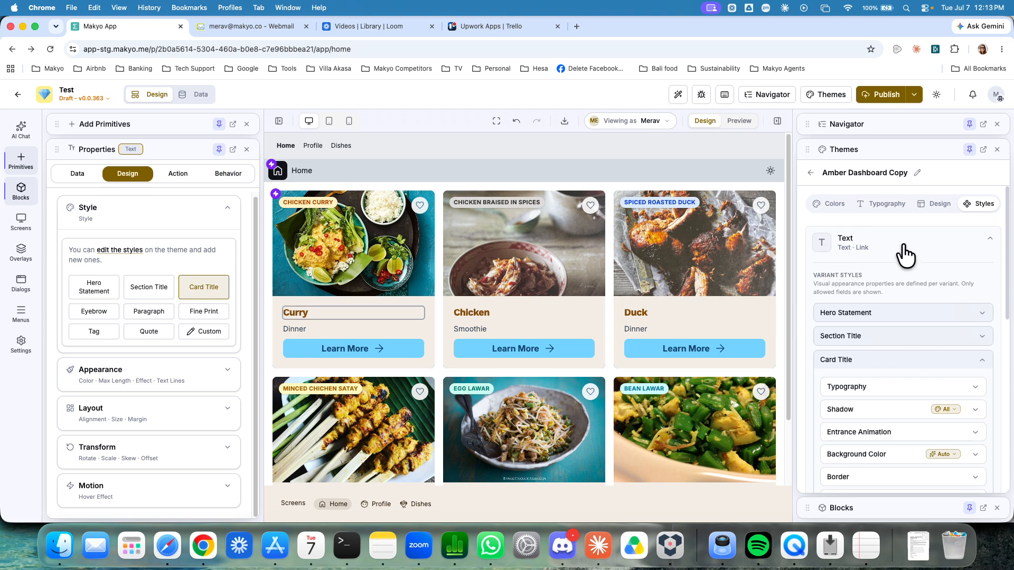
{"action": "scroll", "coordinate": [881, 264], "scroll_direction": "down", "scroll_amount": 4}
{"action": "scroll", "coordinate": [832, 309], "scroll_direction": "up", "scroll_amount": 2}
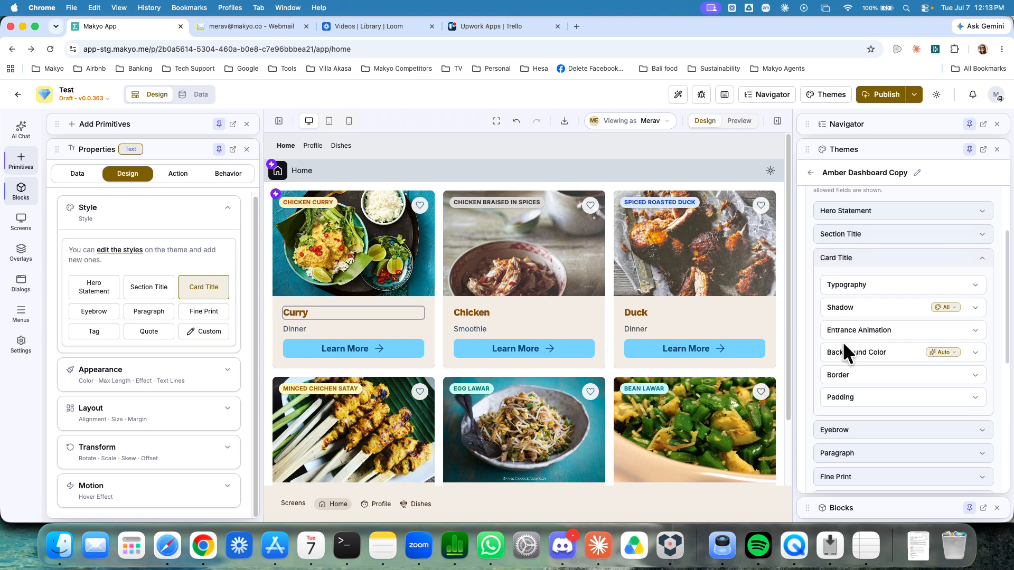
{"action": "left_click", "coordinate": [833, 264]}
{"action": "left_click", "coordinate": [842, 262]}
{"action": "left_click", "coordinate": [861, 288]}
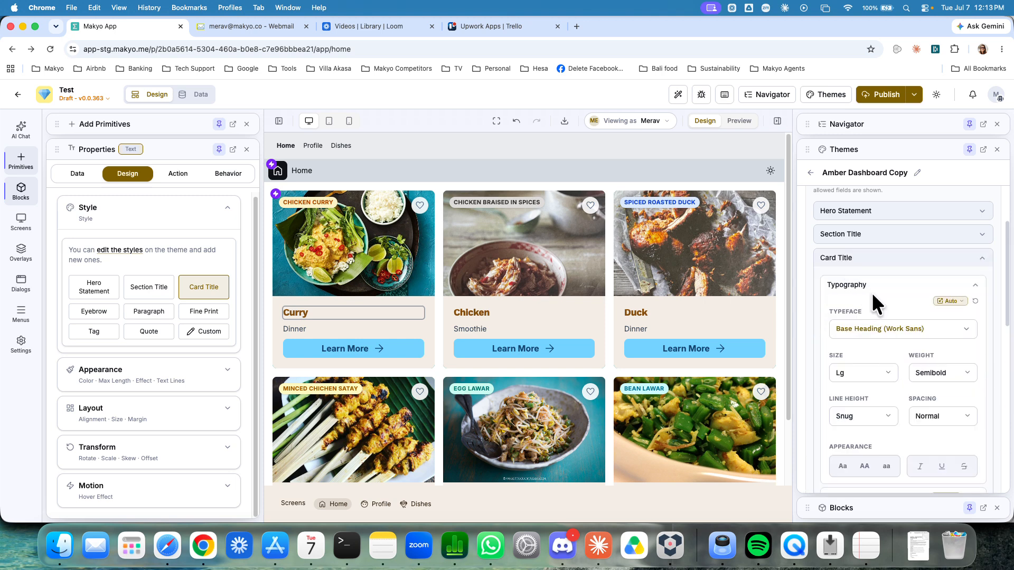
{"action": "scroll", "coordinate": [870, 292], "scroll_direction": "down", "scroll_amount": 2}
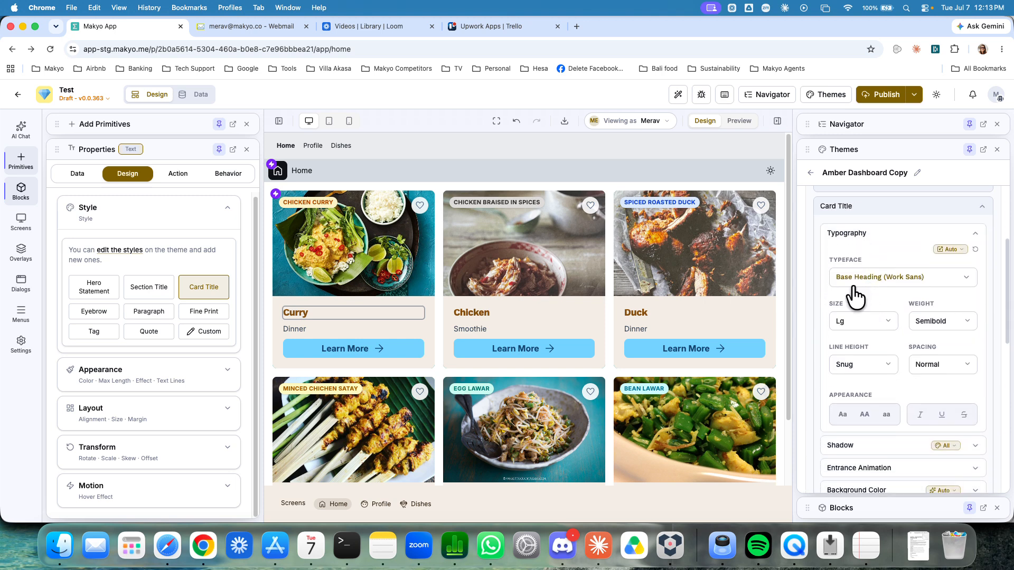
{"action": "left_click", "coordinate": [882, 278]}
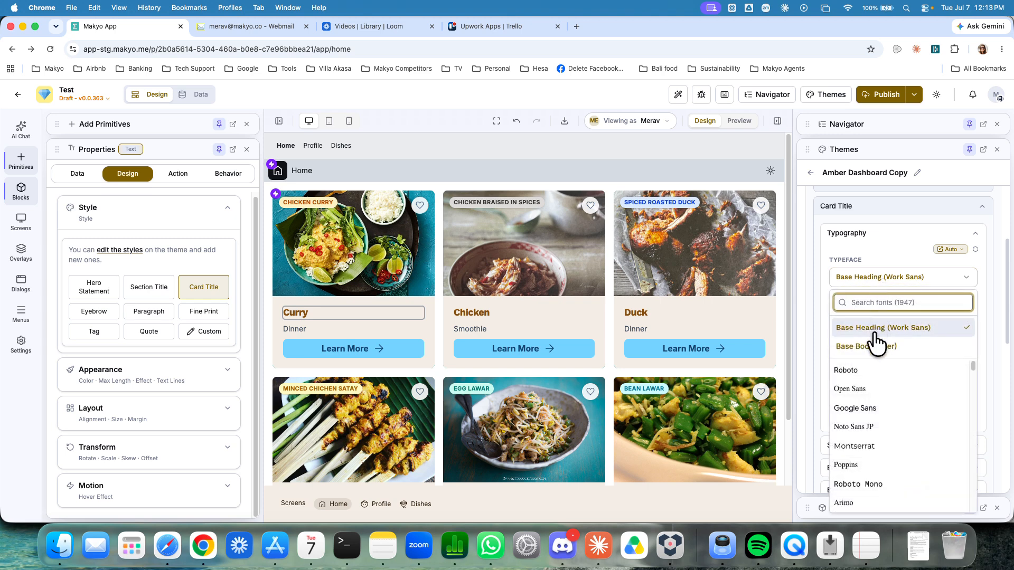
{"action": "left_click", "coordinate": [866, 436]}
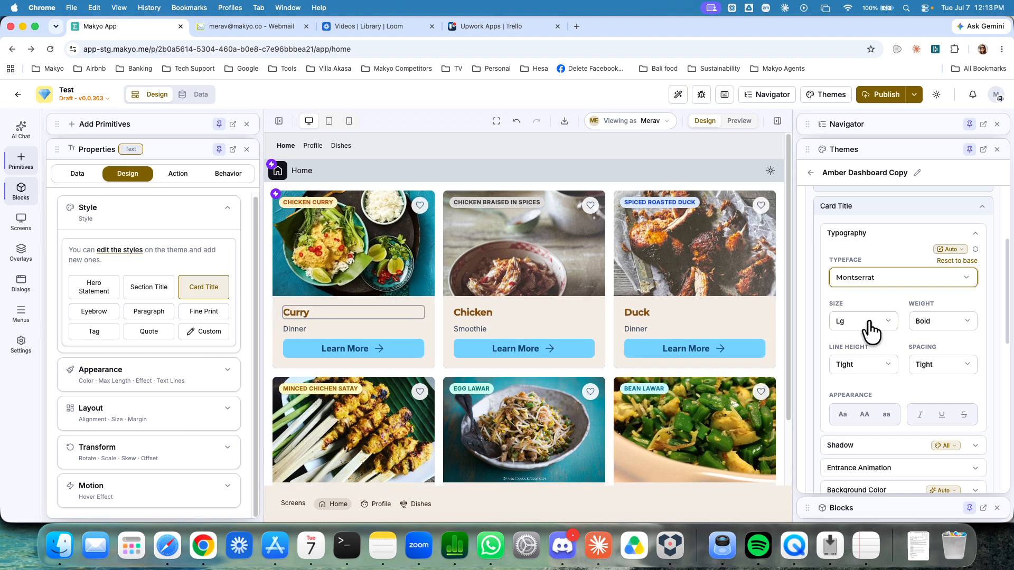
Set the Card Title style's font weight to Medium and collapse its settings in the theme.
{"action": "left_click", "coordinate": [936, 321]}
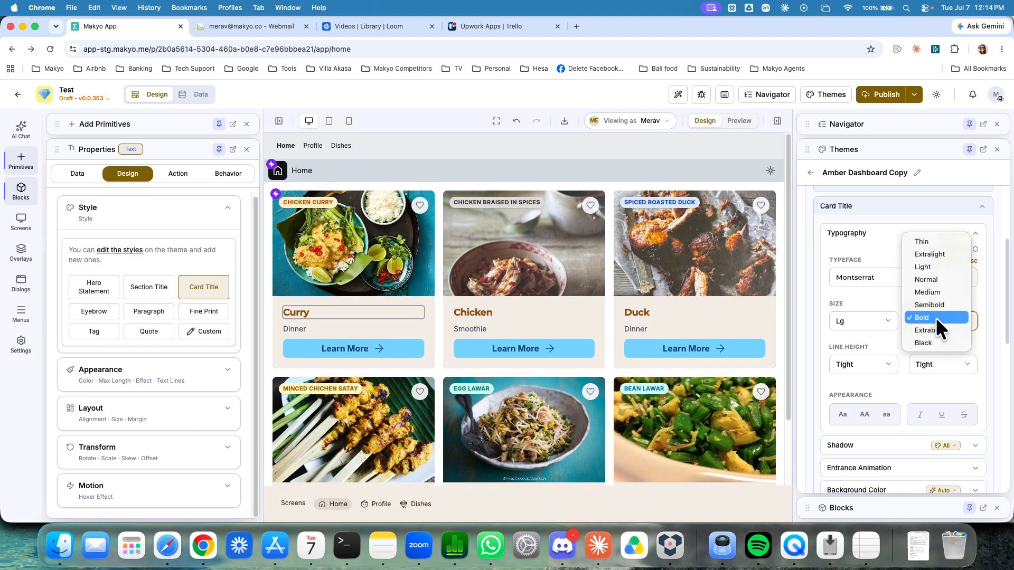
{"action": "left_click", "coordinate": [935, 292]}
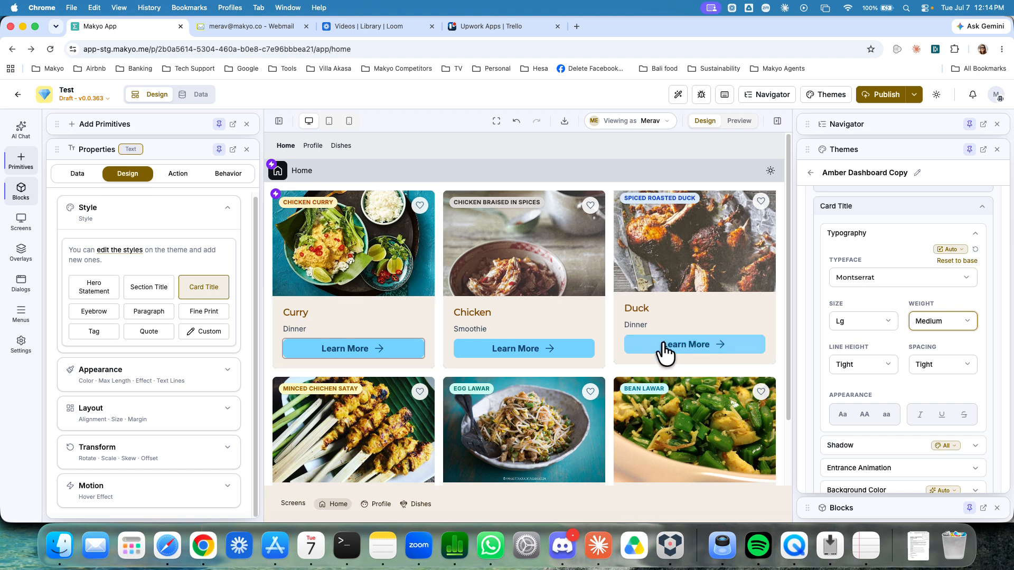
{"action": "left_click", "coordinate": [865, 215]}
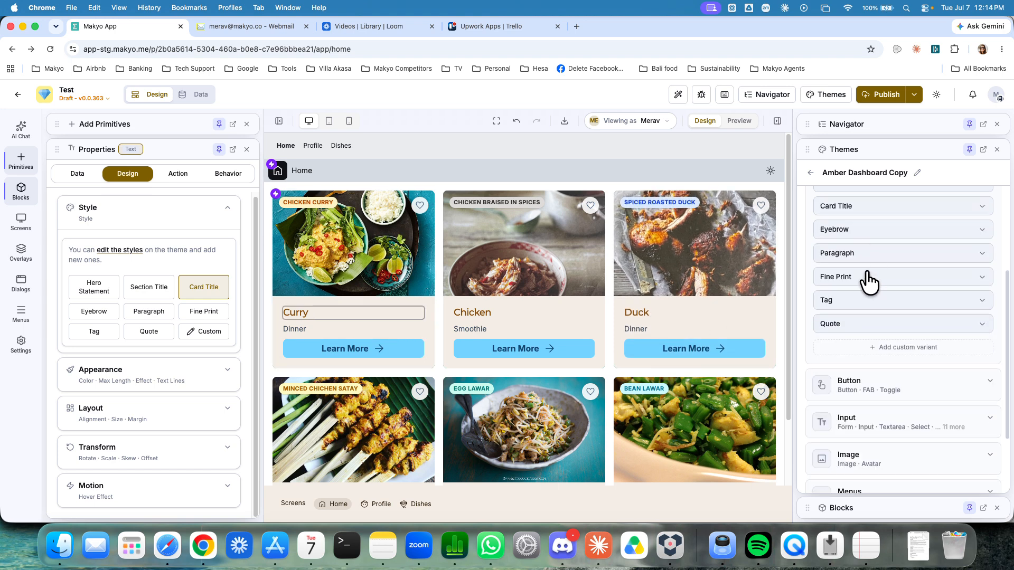
{"action": "scroll", "coordinate": [866, 285], "scroll_direction": "up", "scroll_amount": 2}
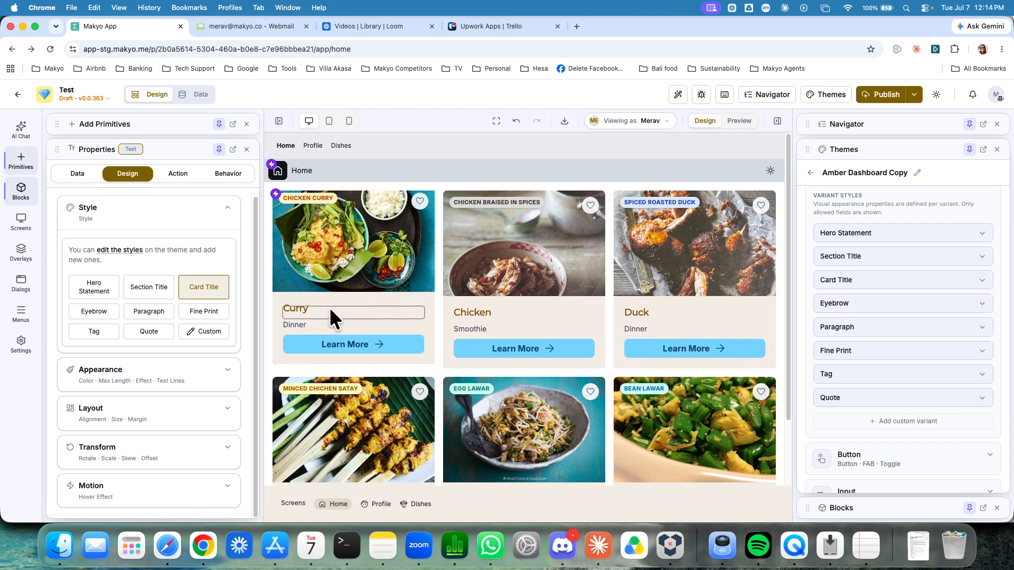
Switch the Learn More button on the dish cards to the Ghost style.
{"action": "left_click", "coordinate": [301, 342]}
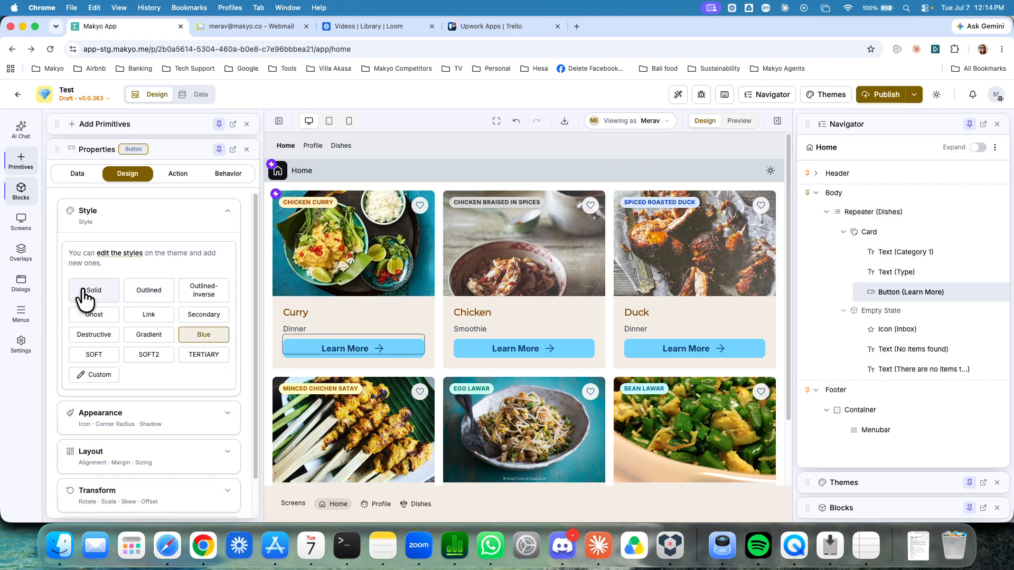
{"action": "left_click", "coordinate": [92, 316]}
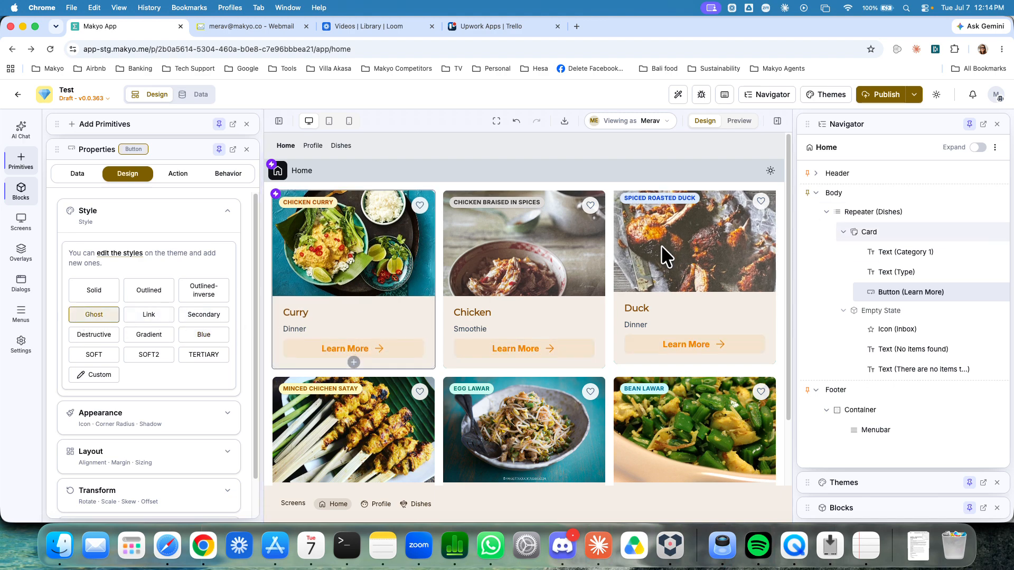
Open the theme list and try the Cobalt Petal custom theme on the app.
{"action": "left_click", "coordinate": [850, 127]}
{"action": "left_click", "coordinate": [853, 153]}
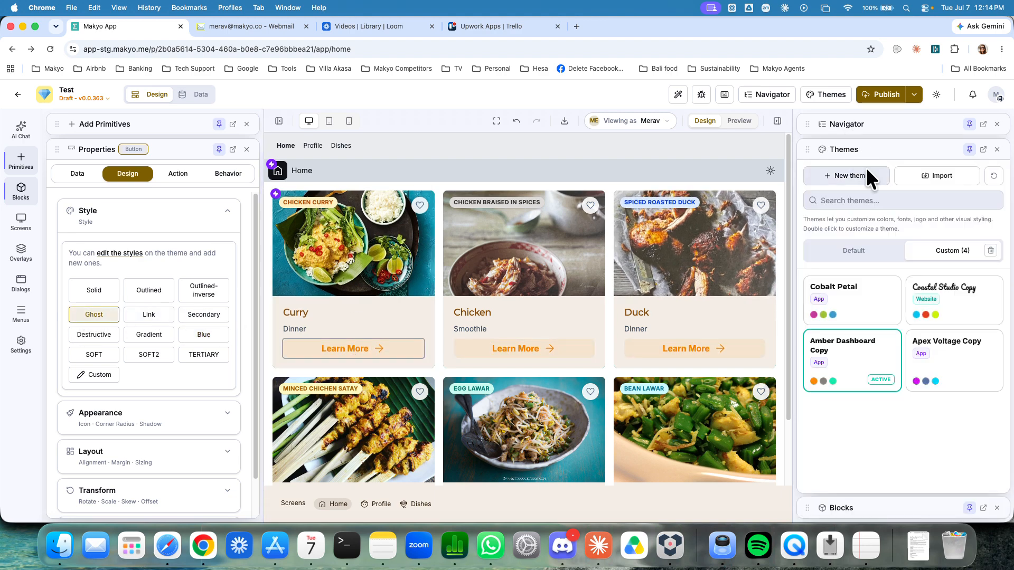
{"action": "left_click", "coordinate": [872, 313]}
Try the default themes Amber Dashboard, Apex Voltage, Bold Folio and Botanical Journal on the app.
{"action": "left_click", "coordinate": [861, 254]}
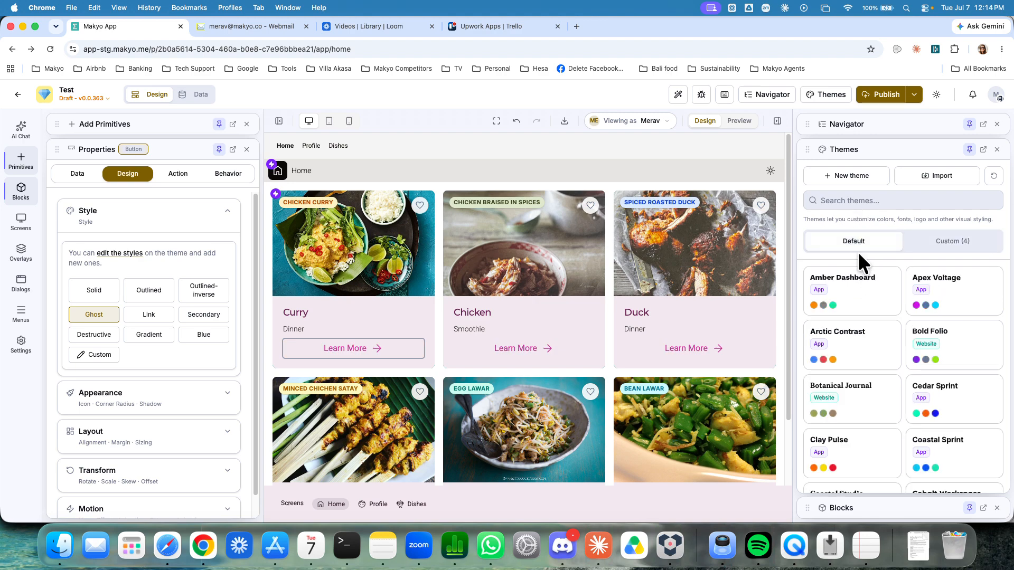
{"action": "left_click", "coordinate": [861, 291]}
{"action": "left_click", "coordinate": [959, 294]}
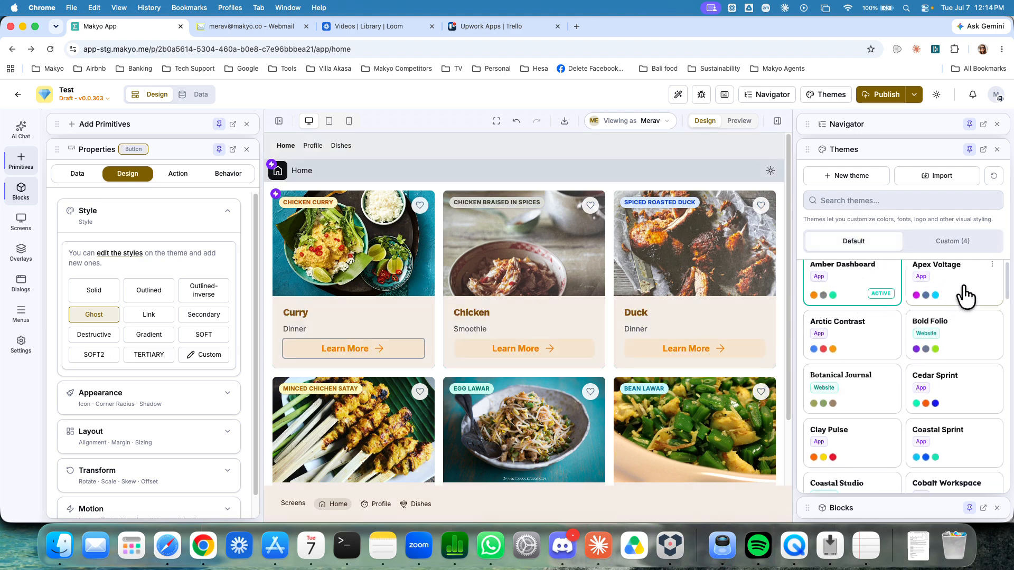
{"action": "left_click", "coordinate": [967, 346]}
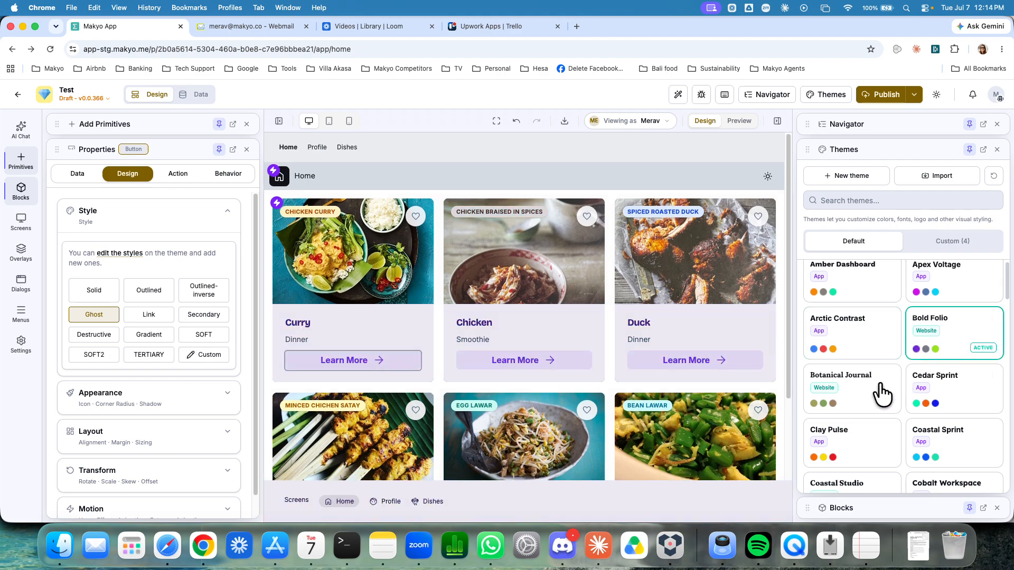
{"action": "left_click", "coordinate": [893, 399]}
Try the default themes Cedar Sprint, Clay Pulse, Coastal Sprint and Coastal Studio on the app.
{"action": "scroll", "coordinate": [930, 370], "scroll_direction": "down", "scroll_amount": 2}
{"action": "left_click", "coordinate": [939, 350]}
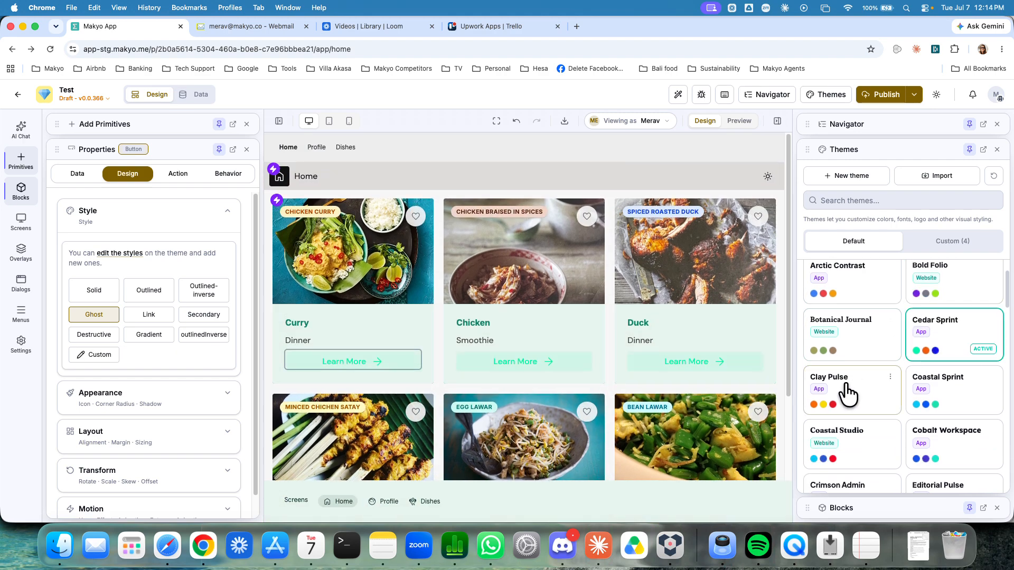
{"action": "left_click", "coordinate": [848, 391]}
{"action": "left_click", "coordinate": [919, 369]}
{"action": "scroll", "coordinate": [917, 358], "scroll_direction": "down", "scroll_amount": 1}
{"action": "scroll", "coordinate": [917, 355], "scroll_direction": "down", "scroll_amount": 1}
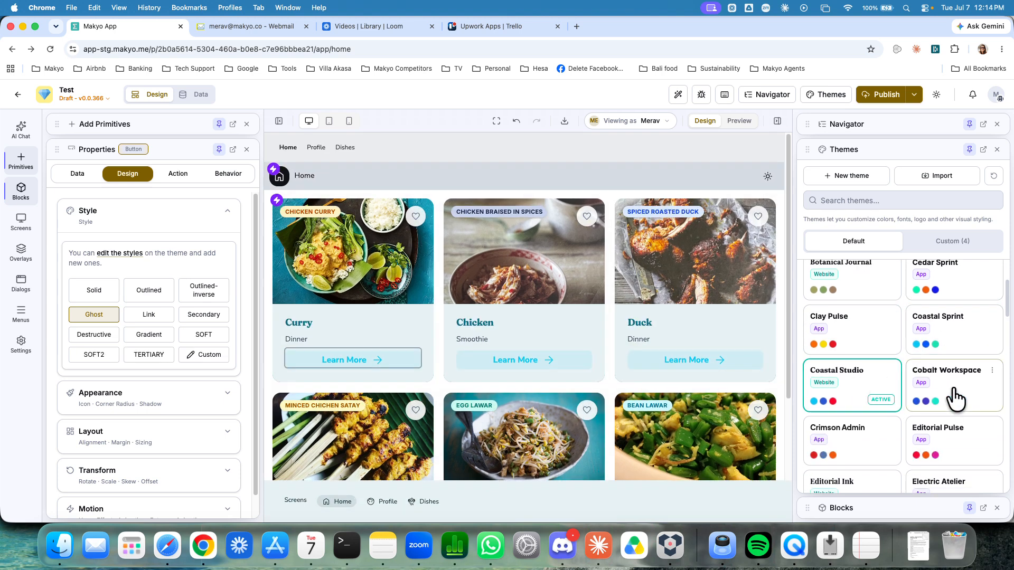
Try the default themes Cobalt Workspace, Crimson Admin, Editorial Ink, Electric Atelier, Field Notes and Emerald Ops on the app.
{"action": "left_click", "coordinate": [951, 399]}
{"action": "scroll", "coordinate": [893, 390], "scroll_direction": "down", "scroll_amount": 3}
{"action": "left_click", "coordinate": [863, 331]}
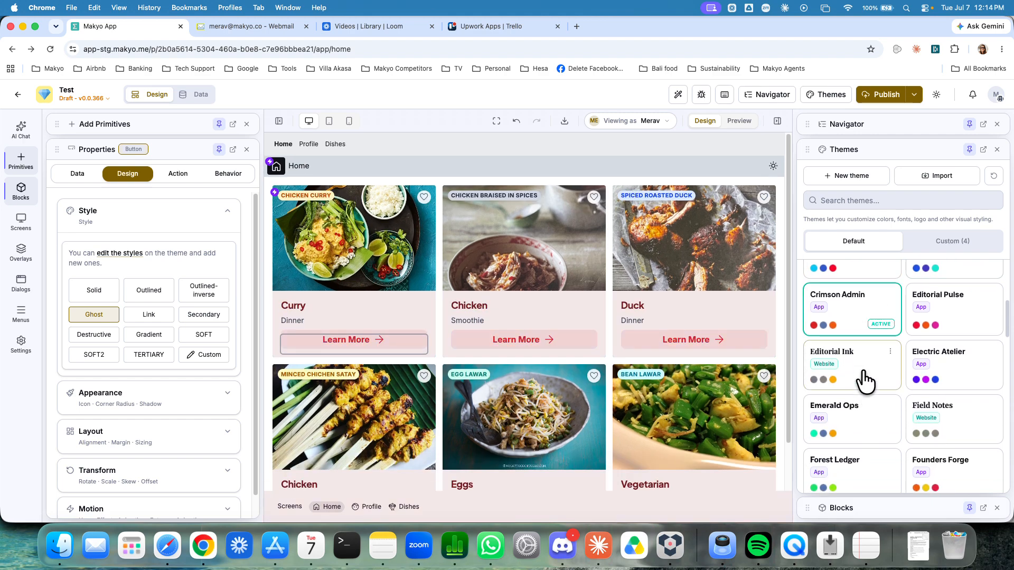
{"action": "left_click", "coordinate": [866, 379]}
{"action": "left_click", "coordinate": [960, 391]}
{"action": "left_click", "coordinate": [951, 414]}
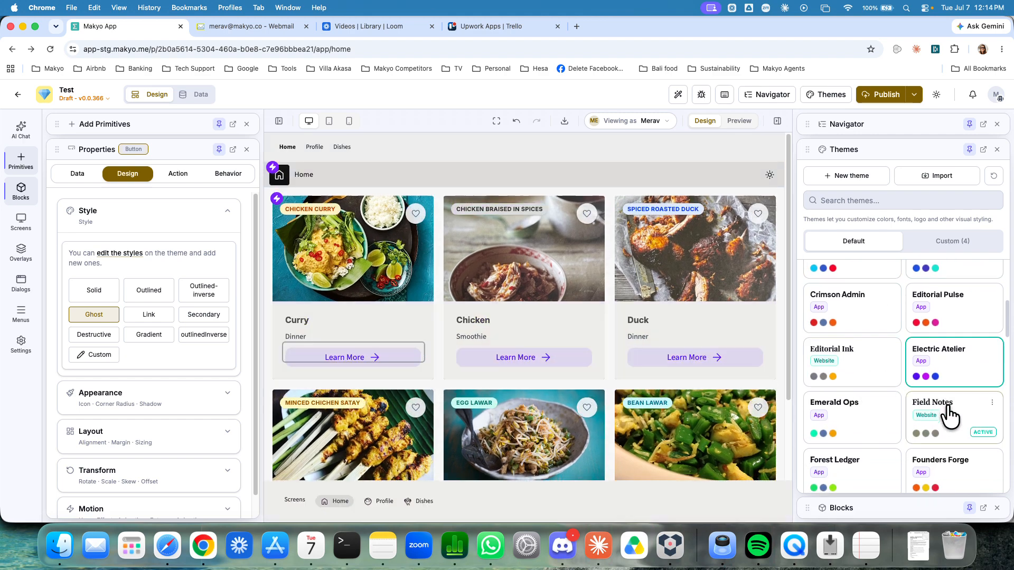
{"action": "left_click", "coordinate": [860, 435]}
Try the default themes Gallery Spark and Fresh Sprint, and apply Gilded Sprint to the app.
{"action": "scroll", "coordinate": [864, 374], "scroll_direction": "down", "scroll_amount": 2}
{"action": "scroll", "coordinate": [862, 368], "scroll_direction": "down", "scroll_amount": 2}
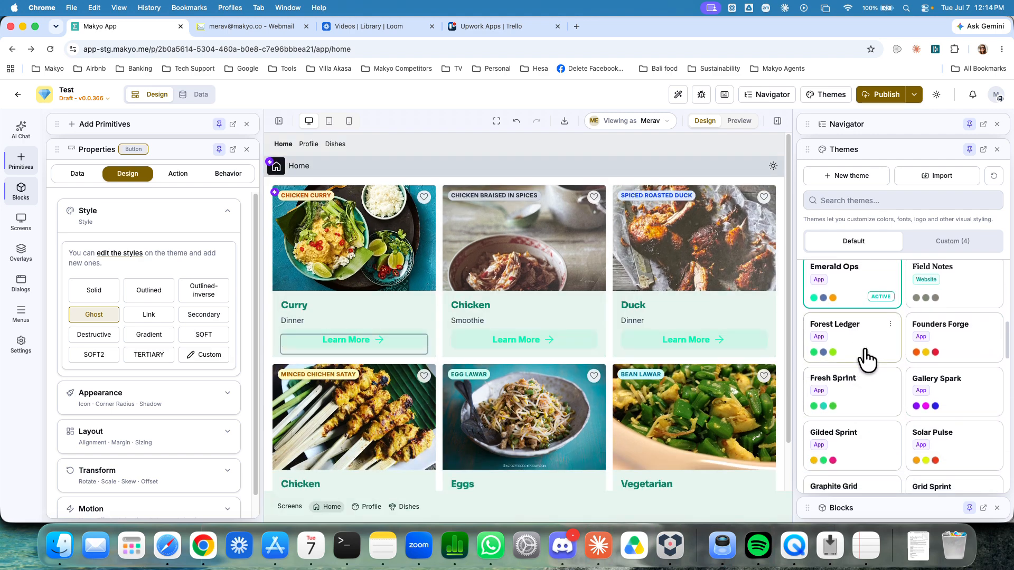
{"action": "left_click", "coordinate": [929, 404]}
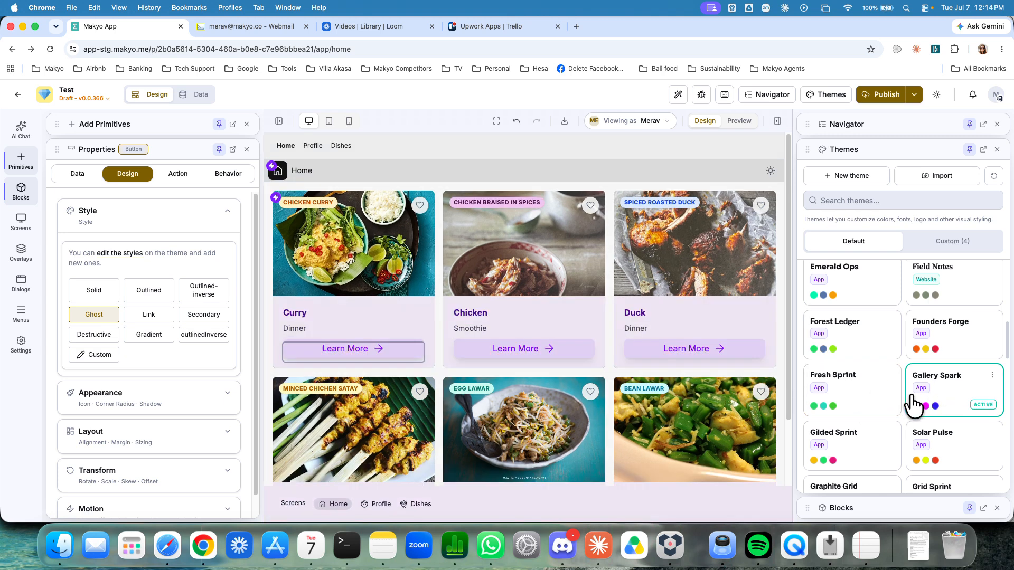
{"action": "left_click", "coordinate": [856, 407]}
{"action": "scroll", "coordinate": [855, 401], "scroll_direction": "down", "scroll_amount": 2}
{"action": "left_click", "coordinate": [864, 390]}
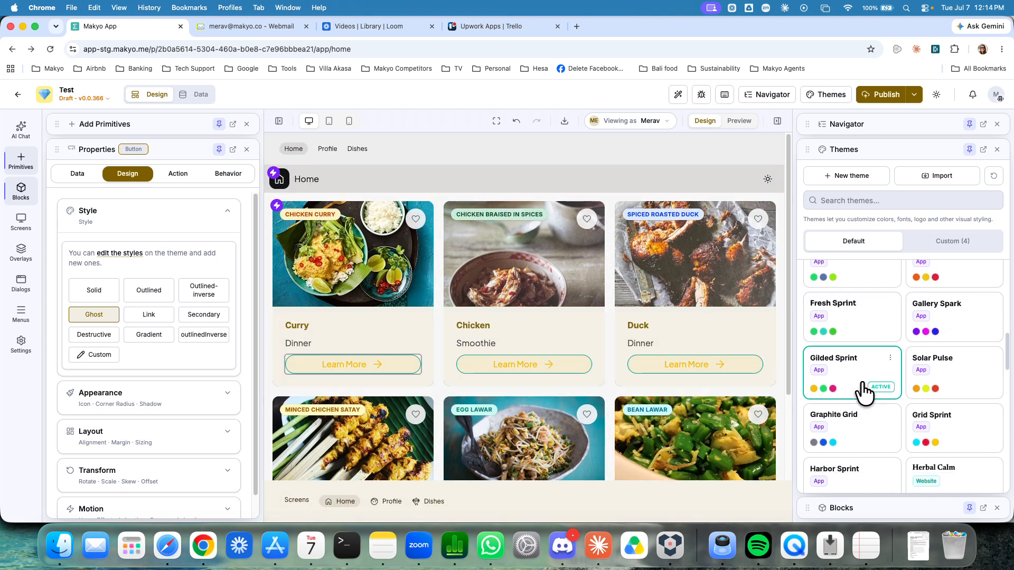